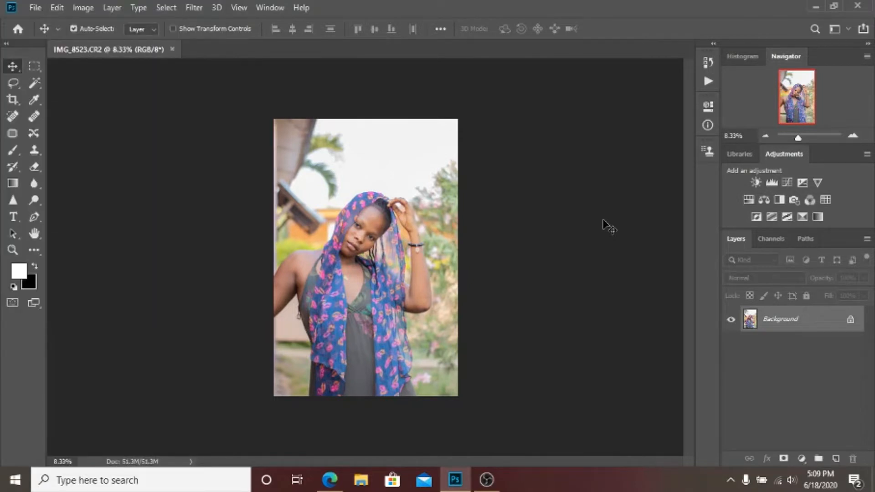
Examine the portrait's face, scarf and background up close and as a whole.
{"action": "key", "text": "ctrl+plus"}
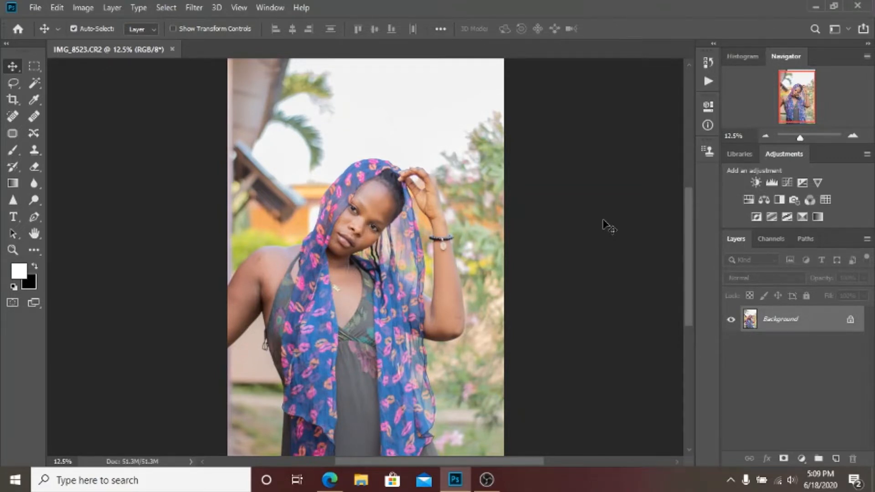
{"action": "key", "text": "ctrl+plus"}
{"action": "key", "text": "ctrl+plus"}
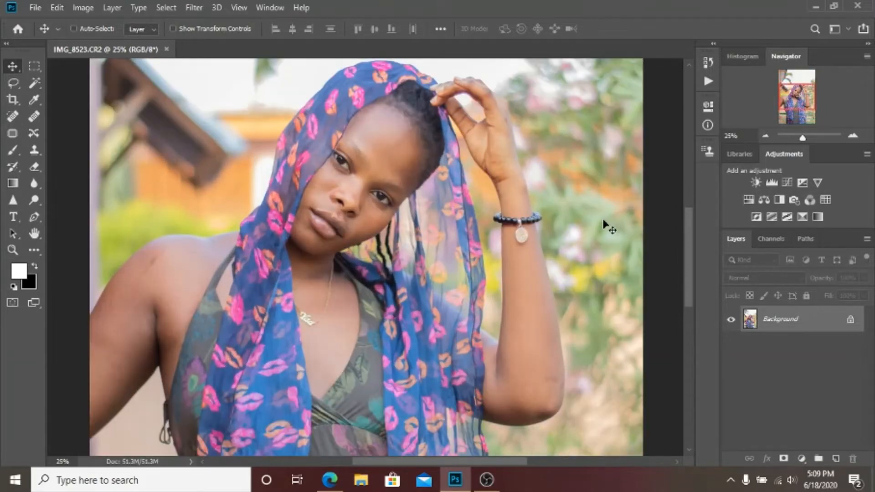
{"action": "key", "text": "ctrl+plus"}
{"action": "key", "text": "ctrl+minus"}
{"action": "key", "text": "ctrl+minus"}
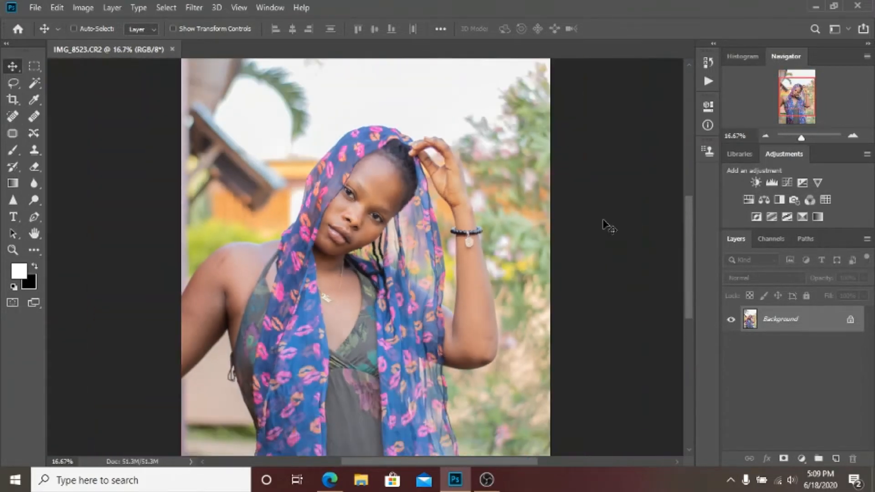
{"action": "key", "text": "ctrl+minus"}
{"action": "key", "text": "ctrl+minus"}
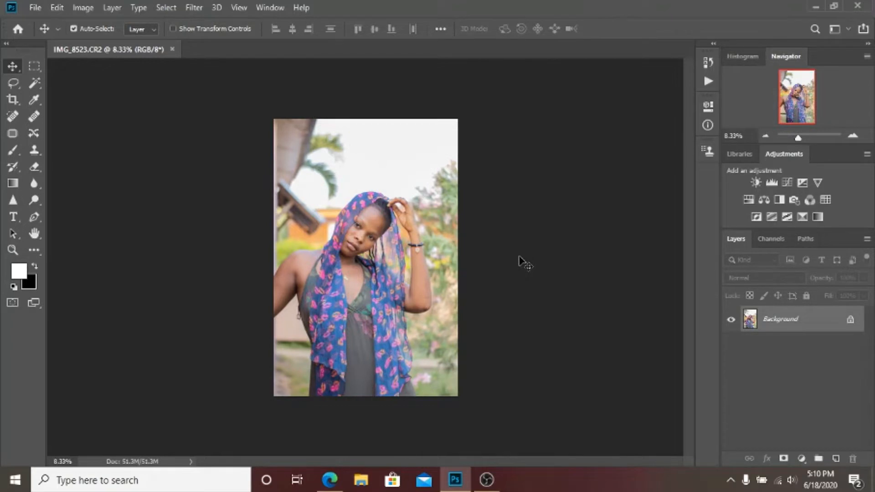
Open the photo in the Camera Raw filter and set the sharpening amount to 40.
{"action": "key", "text": "ctrl+shift+a"}
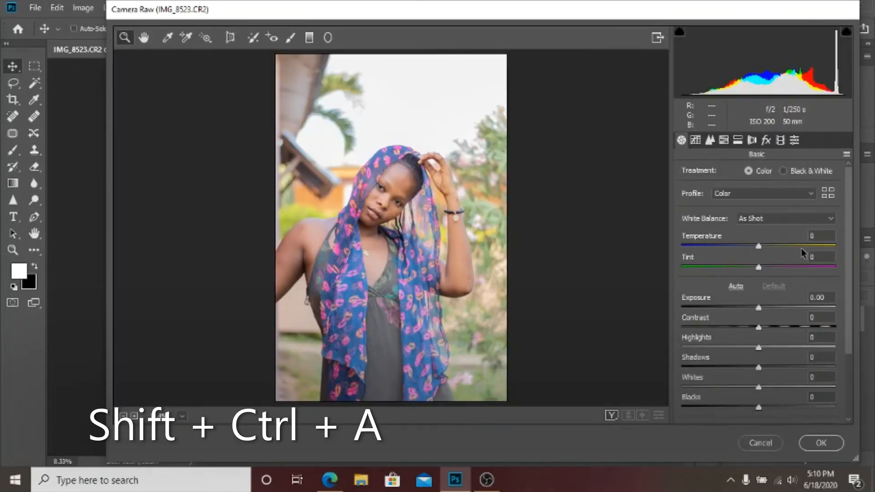
{"action": "left_click", "coordinate": [710, 141]}
{"action": "left_click", "coordinate": [831, 181]}
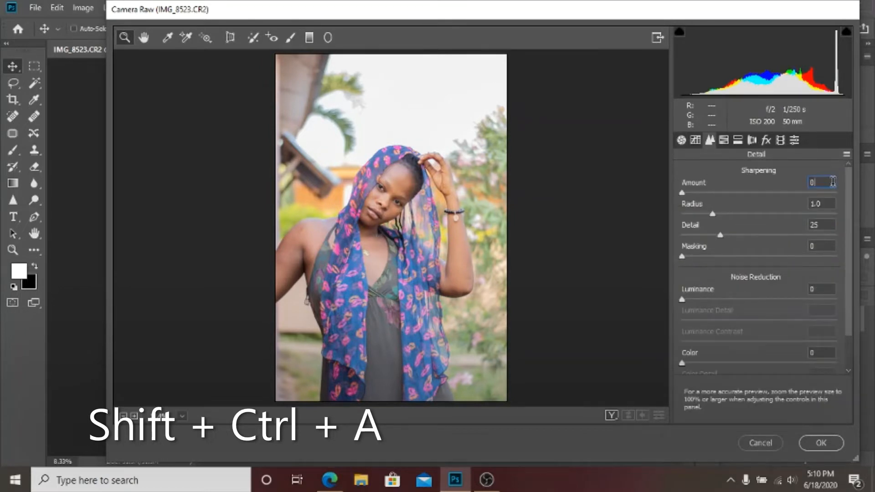
{"action": "type", "text": "40"}
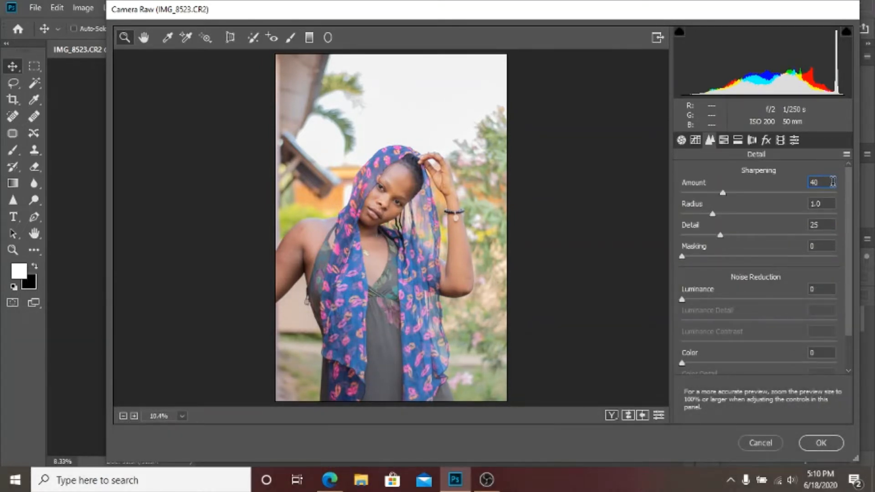
Raise the HSL saturation of Yellows to +10 and Oranges to +15.
{"action": "left_click", "coordinate": [724, 141]}
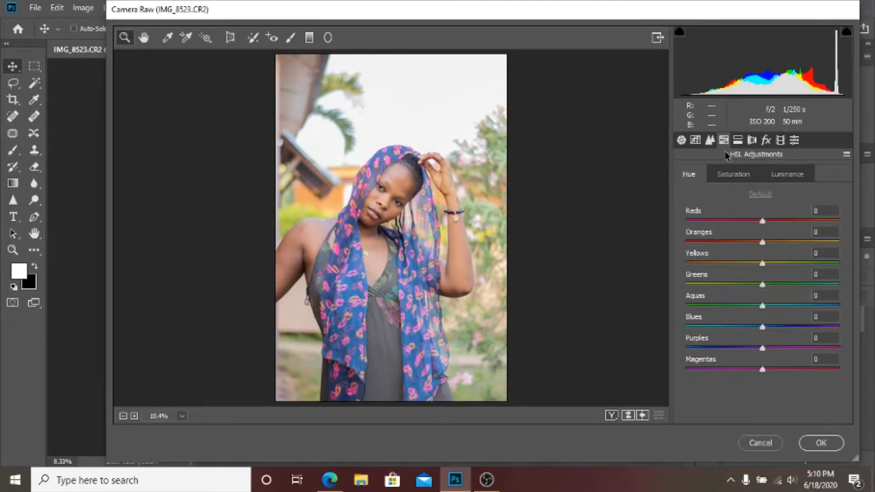
{"action": "left_click", "coordinate": [736, 175]}
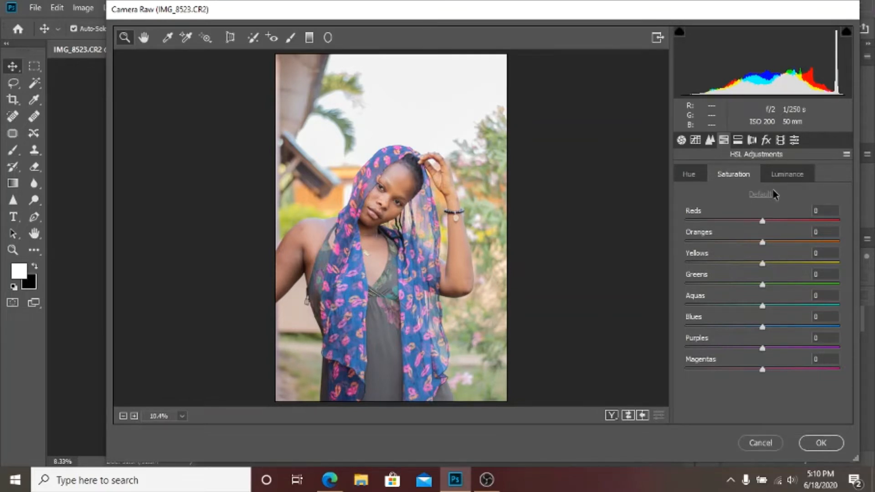
{"action": "left_click_drag", "start_coordinate": [764, 269], "coordinate": [771, 246]}
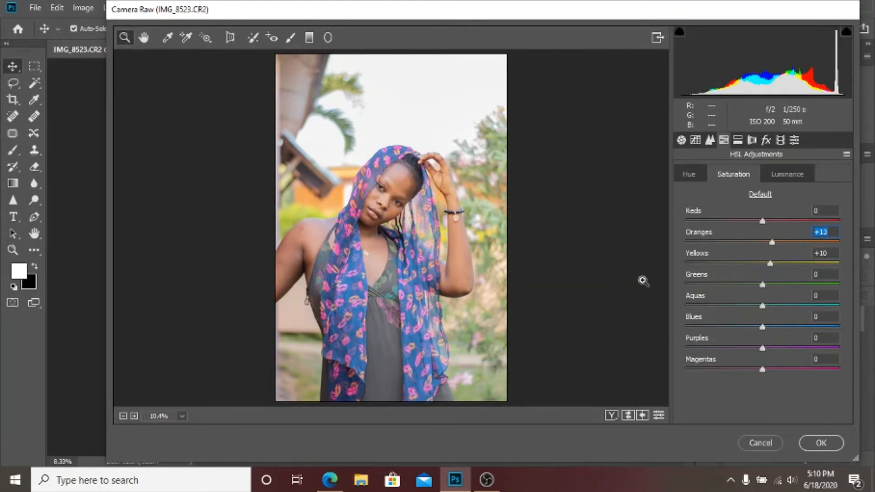
{"action": "left_click_drag", "start_coordinate": [772, 246], "coordinate": [821, 243]}
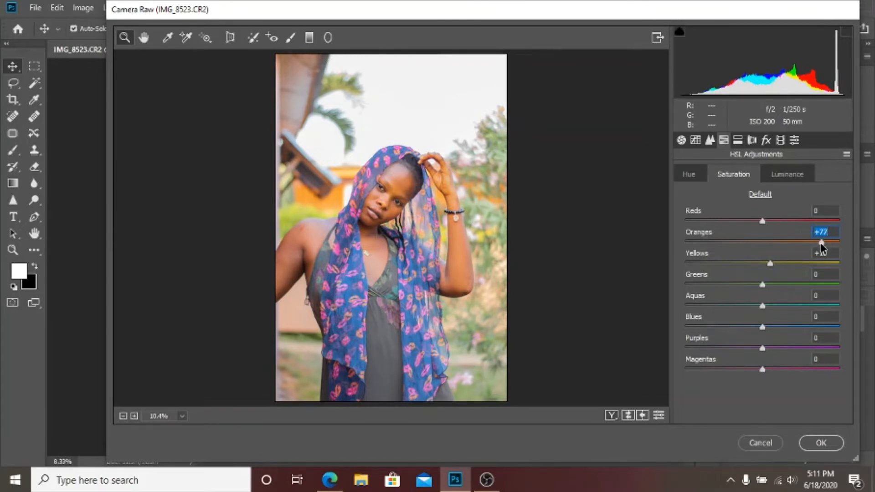
{"action": "left_click_drag", "start_coordinate": [820, 244], "coordinate": [775, 241]}
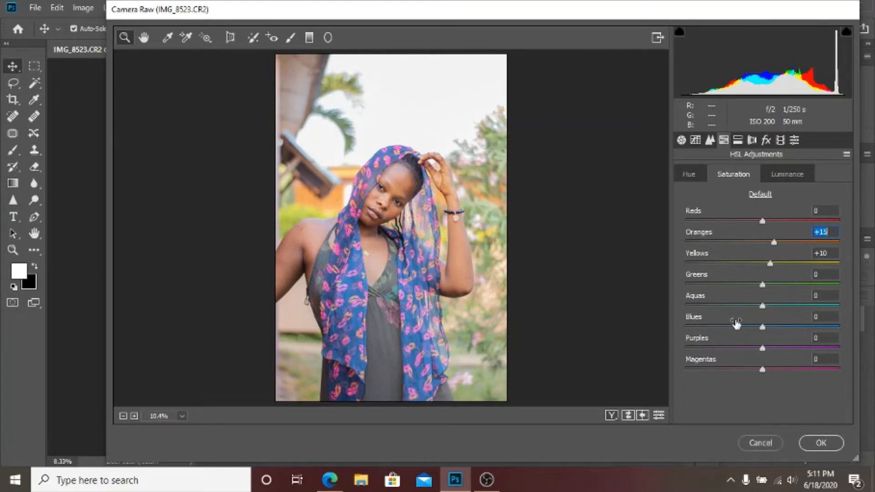
Raise the HSL saturation of Blues to +44 and Aquas to +17, and apply the Camera Raw filter.
{"action": "left_click_drag", "start_coordinate": [761, 327], "coordinate": [795, 329]}
{"action": "left_click", "coordinate": [775, 305]}
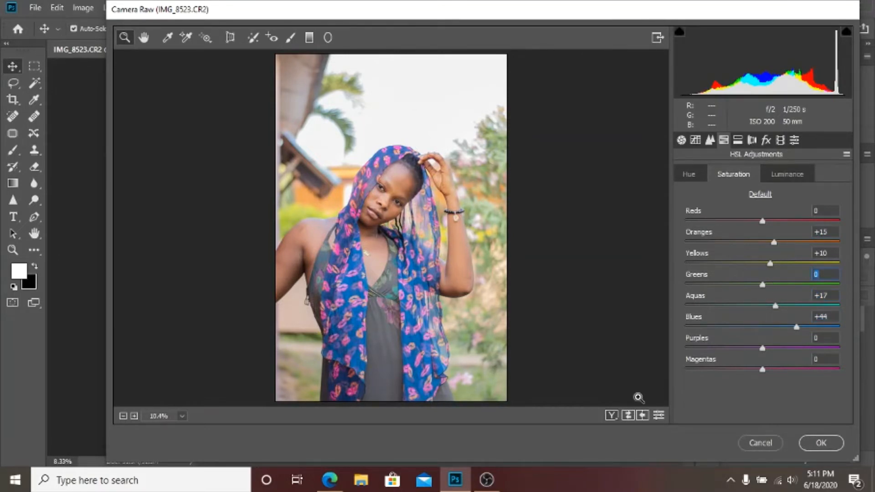
{"action": "left_click", "coordinate": [814, 445]}
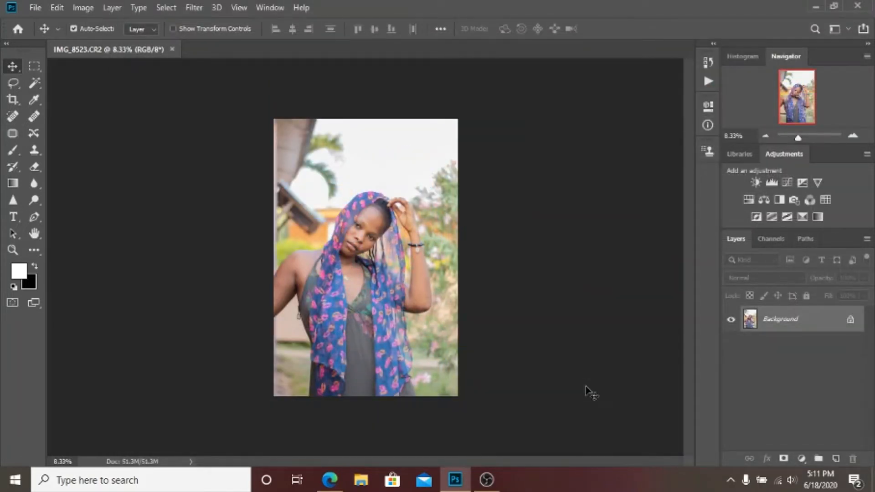
Add a Hue/Saturation adjustment layer and set its Yellows to saturation +39 and lightness -14.
{"action": "left_click", "coordinate": [800, 458]}
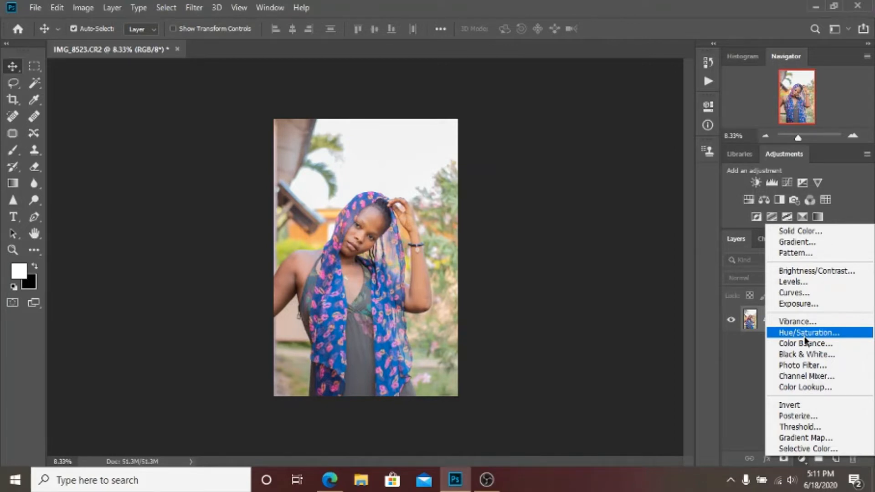
{"action": "left_click", "coordinate": [804, 333]}
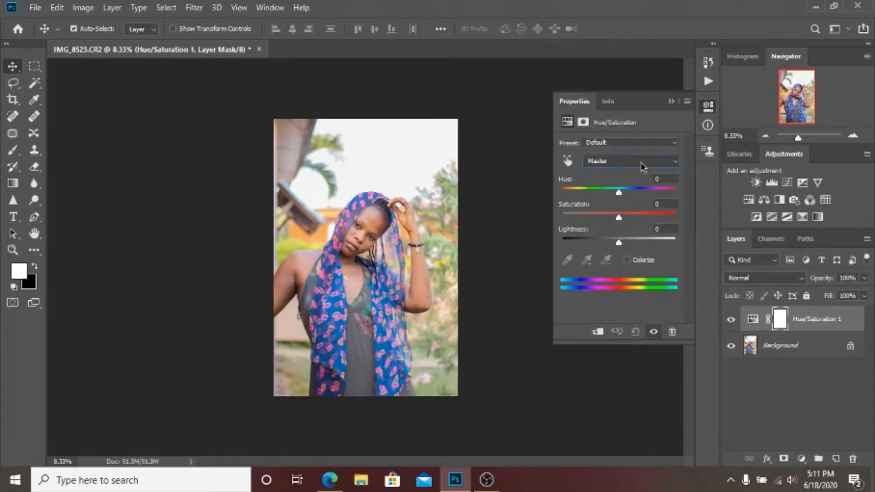
{"action": "left_click", "coordinate": [640, 163]}
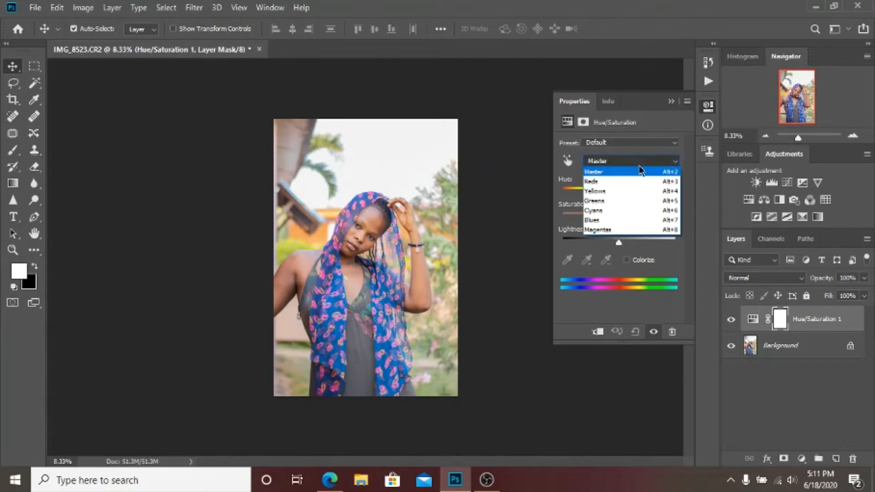
{"action": "left_click", "coordinate": [622, 192]}
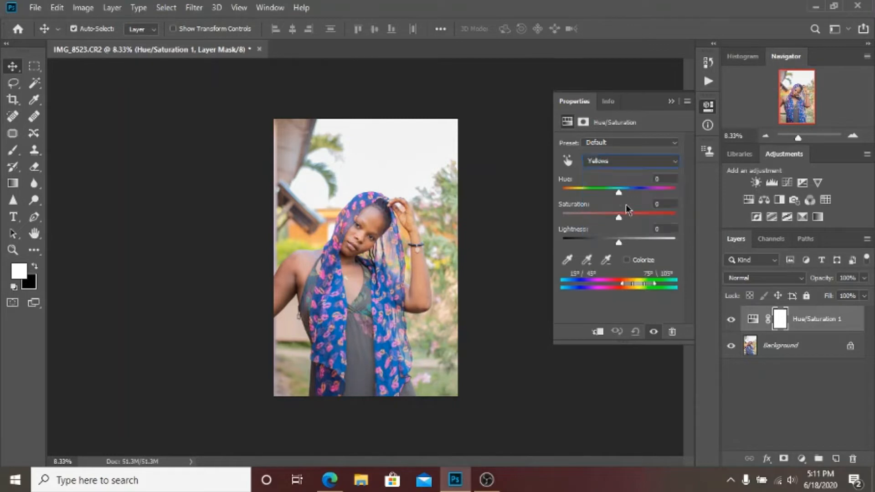
{"action": "left_click_drag", "start_coordinate": [621, 222], "coordinate": [620, 261]}
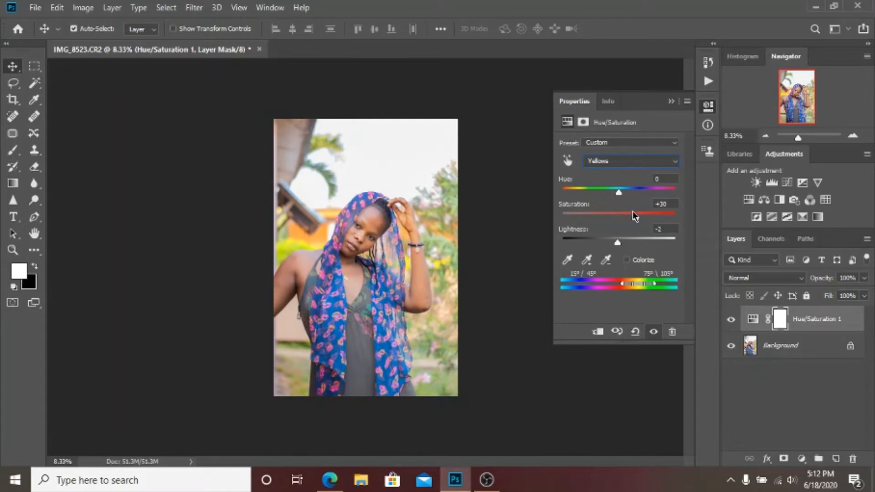
{"action": "left_click_drag", "start_coordinate": [635, 216], "coordinate": [649, 216]}
{"action": "left_click_drag", "start_coordinate": [658, 229], "coordinate": [604, 246]}
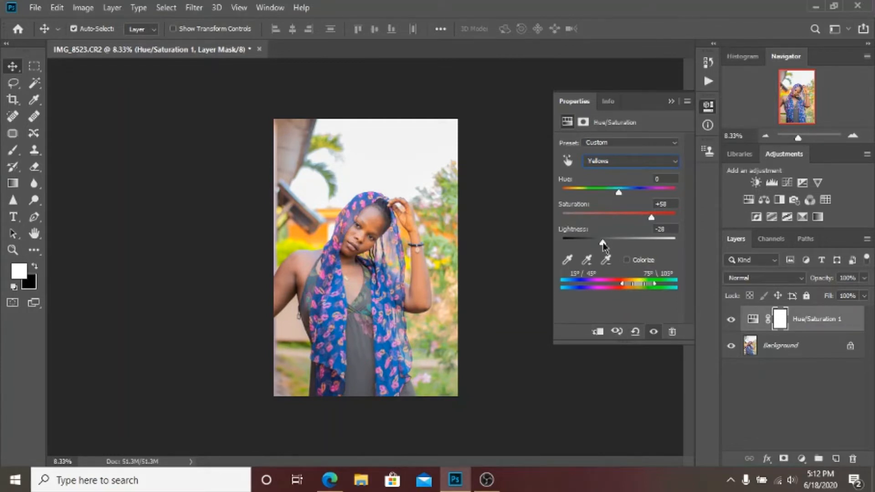
{"action": "left_click_drag", "start_coordinate": [603, 245], "coordinate": [612, 256]}
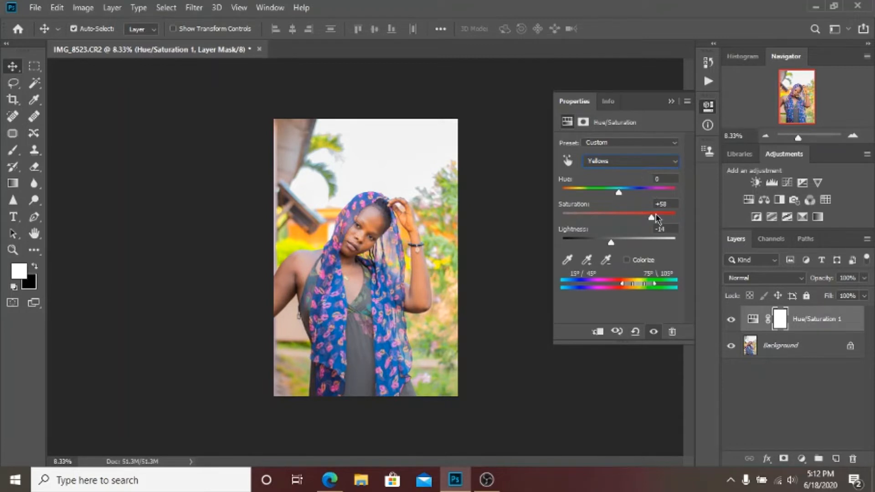
{"action": "left_click_drag", "start_coordinate": [651, 217], "coordinate": [646, 216]}
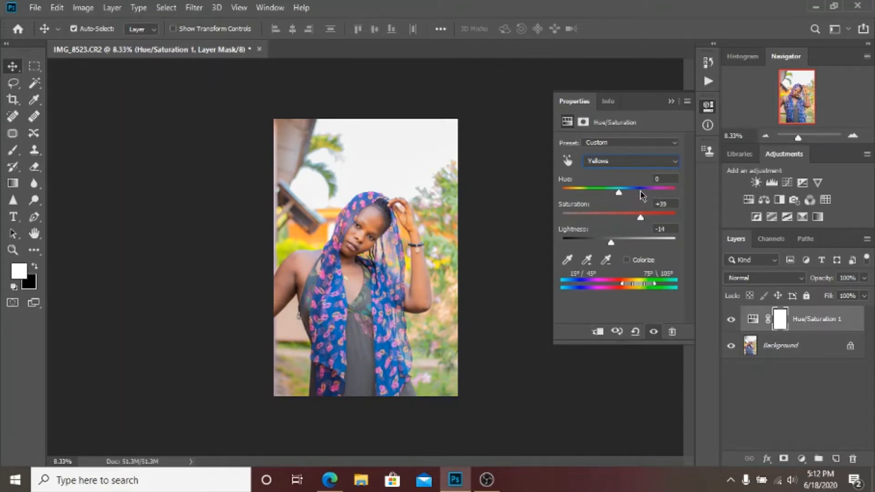
Set the Greens of the Hue/Saturation layer to saturation +40 and lightness -6.
{"action": "left_click", "coordinate": [643, 162]}
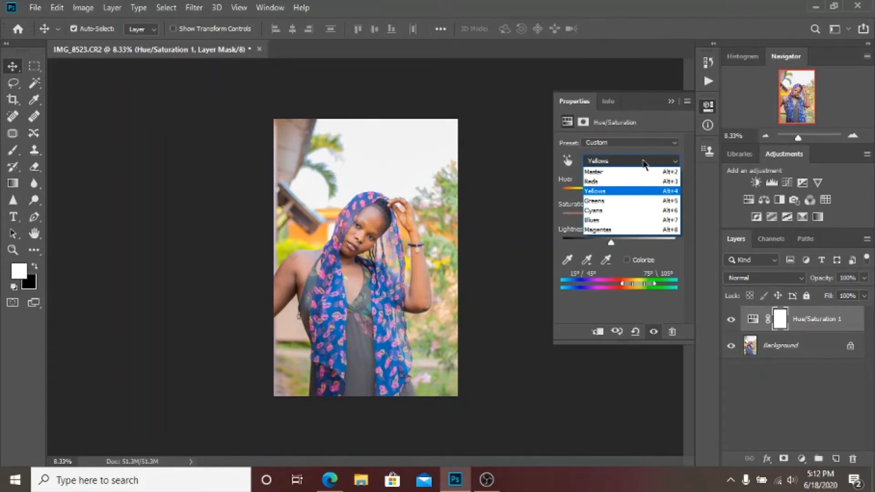
{"action": "left_click", "coordinate": [613, 200]}
{"action": "left_click_drag", "start_coordinate": [636, 225], "coordinate": [617, 248]}
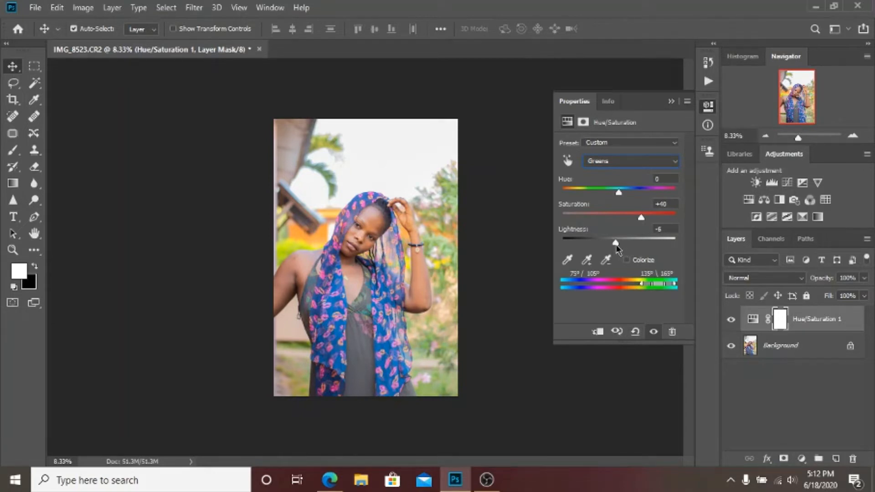
Set the Blues of the Hue/Saturation layer to saturation +35 and lightness -11.
{"action": "left_click", "coordinate": [620, 165]}
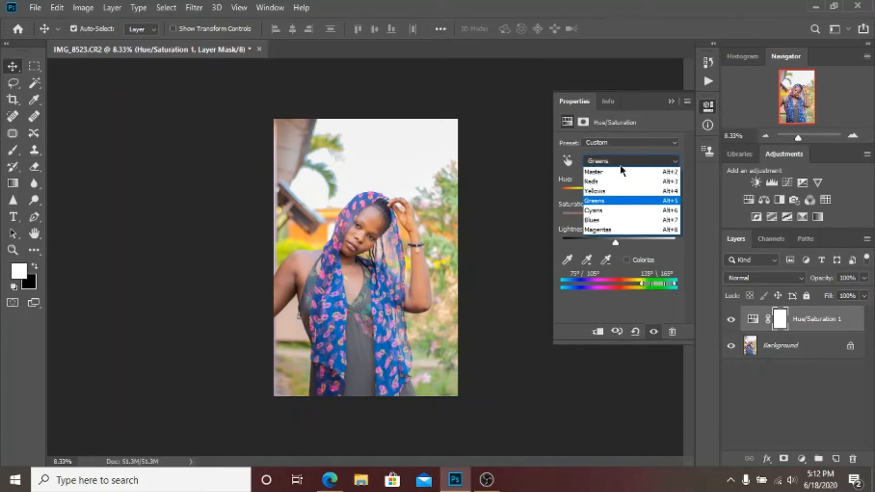
{"action": "key", "text": "Escape"}
{"action": "left_click", "coordinate": [611, 221]}
{"action": "left_click_drag", "start_coordinate": [617, 218], "coordinate": [615, 246]}
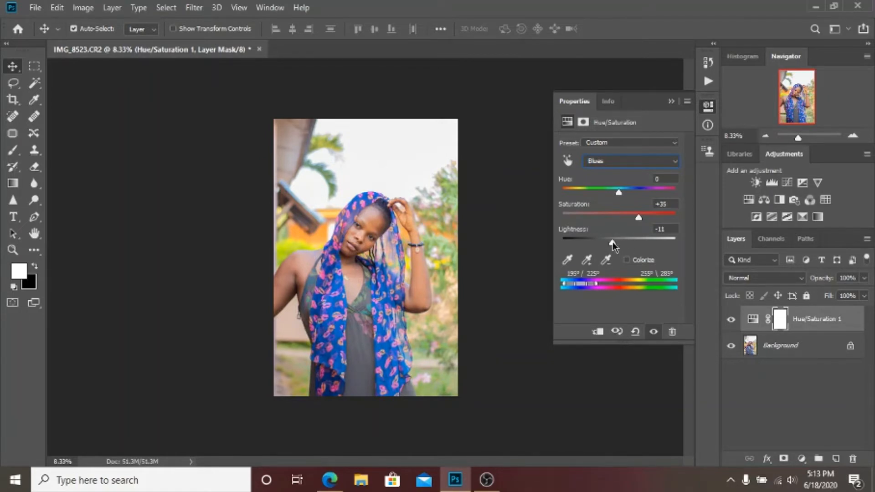
Set the Master range of the Hue/Saturation layer to saturation +13 and lightness 0, and close its properties.
{"action": "left_click", "coordinate": [638, 161]}
{"action": "left_click", "coordinate": [630, 172]}
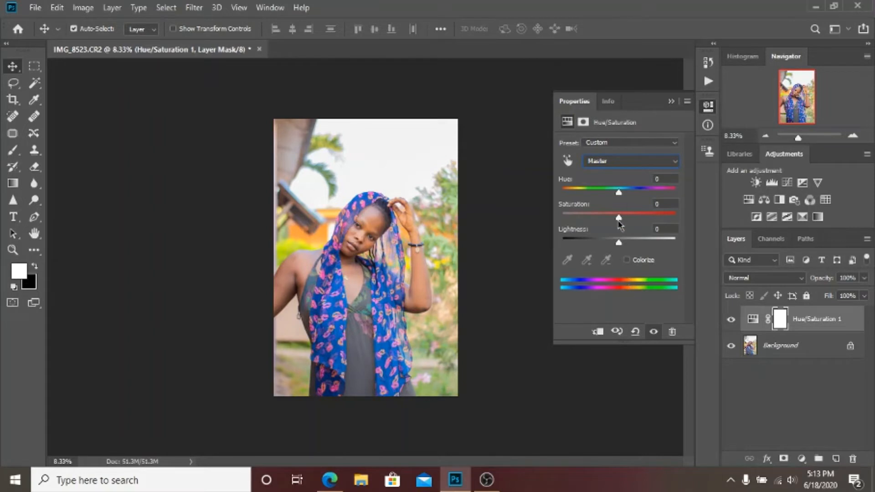
{"action": "left_click_drag", "start_coordinate": [618, 222], "coordinate": [654, 233]}
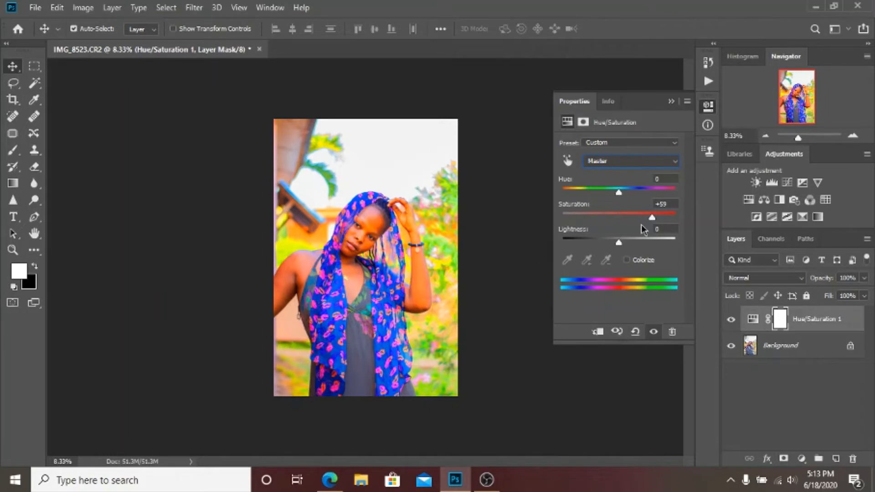
{"action": "left_click_drag", "start_coordinate": [653, 219], "coordinate": [609, 248]}
{"action": "left_click", "coordinate": [669, 230]}
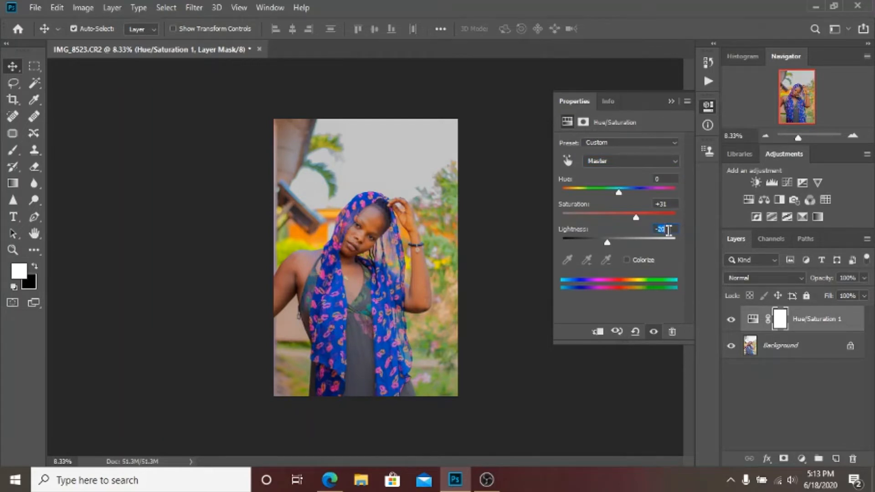
{"action": "type", "text": "-0"}
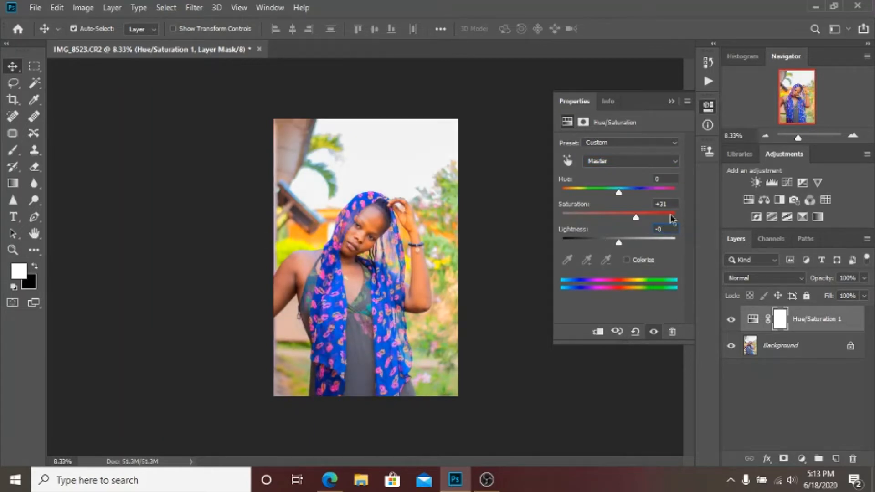
{"action": "left_click", "coordinate": [671, 204]}
{"action": "left_click", "coordinate": [636, 220]}
{"action": "left_click_drag", "start_coordinate": [636, 221], "coordinate": [627, 220]}
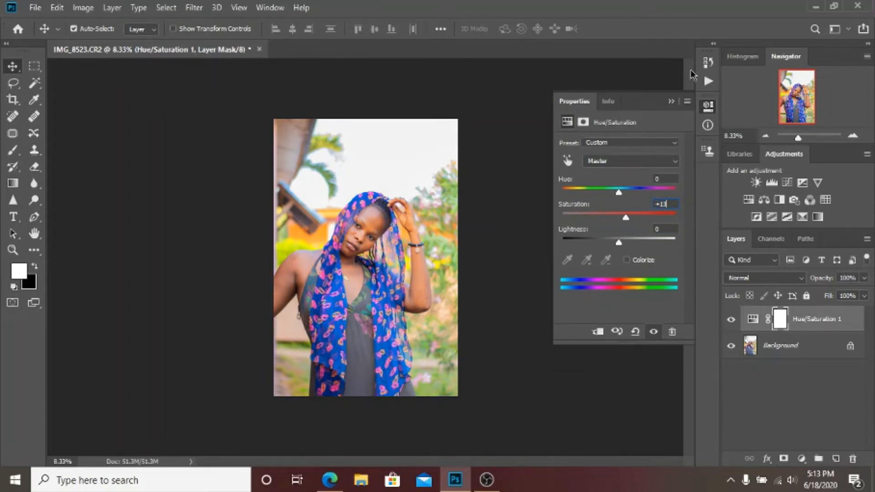
{"action": "left_click", "coordinate": [670, 100]}
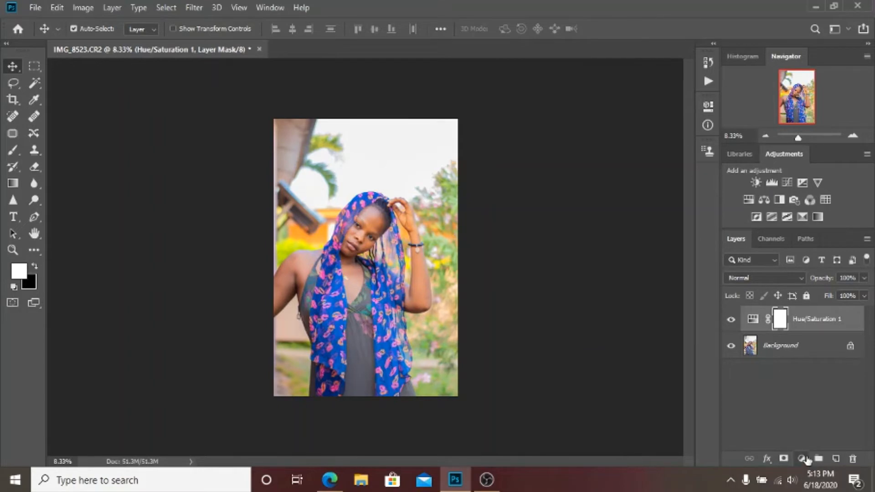
Add a Selective Color adjustment layer and set its Reds to cyan -23 and yellow +9.
{"action": "left_click", "coordinate": [802, 459]}
{"action": "left_click", "coordinate": [804, 446]}
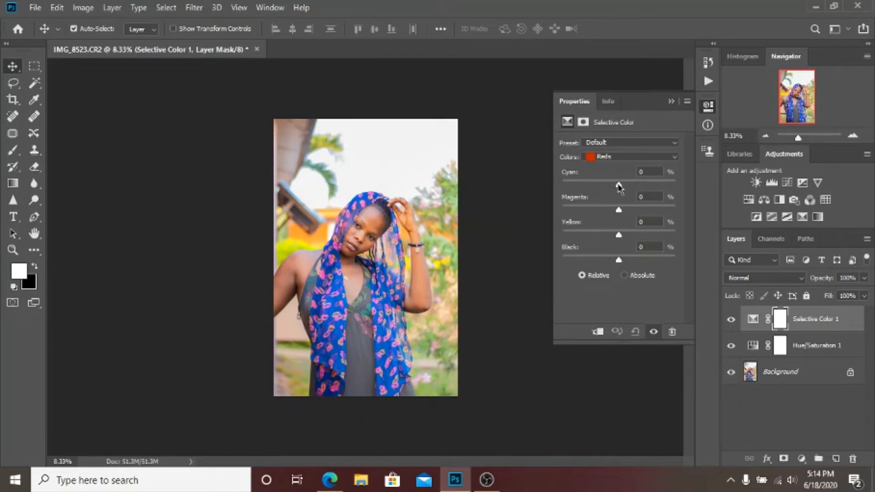
{"action": "mouse_move", "coordinate": [618, 186]}
{"action": "left_mouse_down"}
{"action": "mouse_move", "coordinate": [637, 184]}
{"action": "mouse_move", "coordinate": [581, 182]}
{"action": "mouse_move", "coordinate": [633, 184]}
{"action": "mouse_move", "coordinate": [622, 184]}
{"action": "left_mouse_up"}
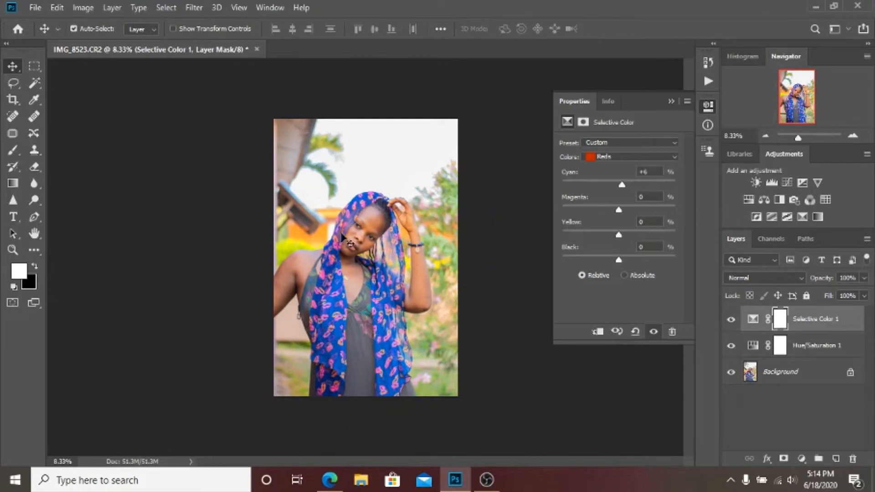
{"action": "key", "text": "ctrl+plus"}
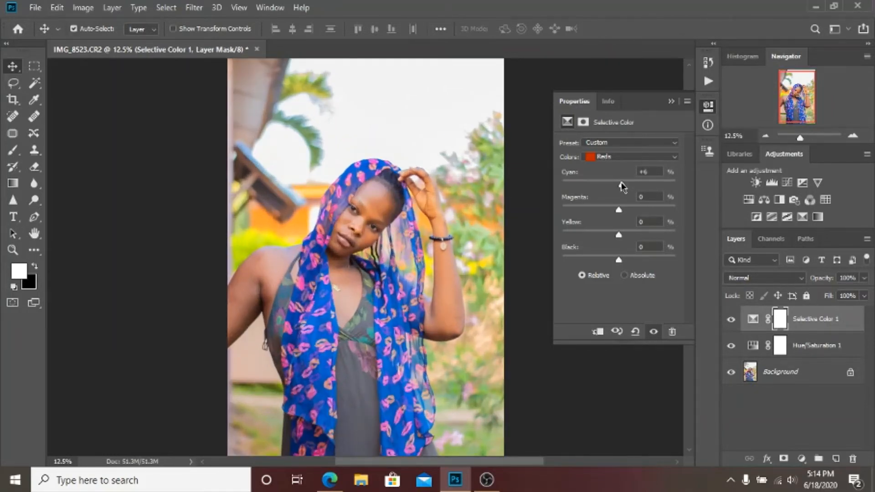
{"action": "left_click_drag", "start_coordinate": [622, 184], "coordinate": [658, 185]}
{"action": "mouse_move", "coordinate": [603, 183]}
{"action": "left_mouse_down"}
{"action": "mouse_move", "coordinate": [676, 184]}
{"action": "mouse_move", "coordinate": [554, 170]}
{"action": "mouse_move", "coordinate": [606, 192]}
{"action": "mouse_move", "coordinate": [575, 190]}
{"action": "mouse_move", "coordinate": [623, 195]}
{"action": "mouse_move", "coordinate": [606, 185]}
{"action": "left_mouse_up"}
{"action": "left_click_drag", "start_coordinate": [619, 234], "coordinate": [624, 236]}
Set the cyan of the Greens in the Selective Color layer to +72.
{"action": "left_click", "coordinate": [597, 157]}
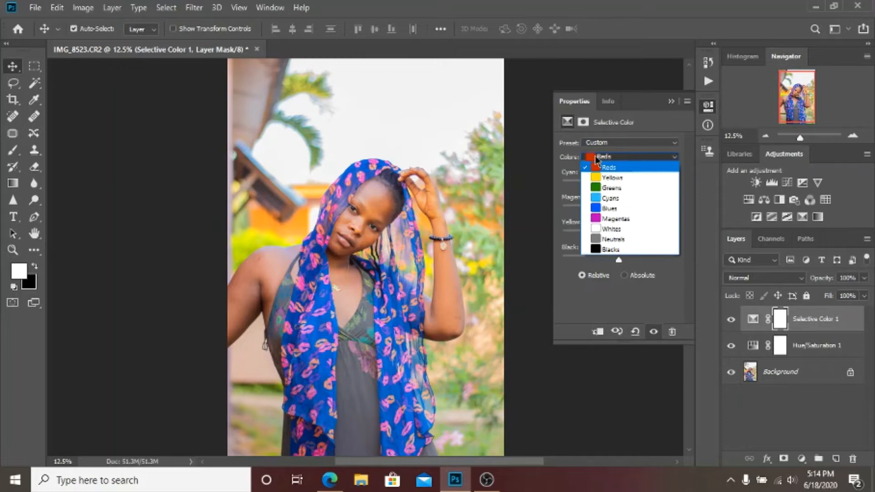
{"action": "left_click", "coordinate": [610, 188]}
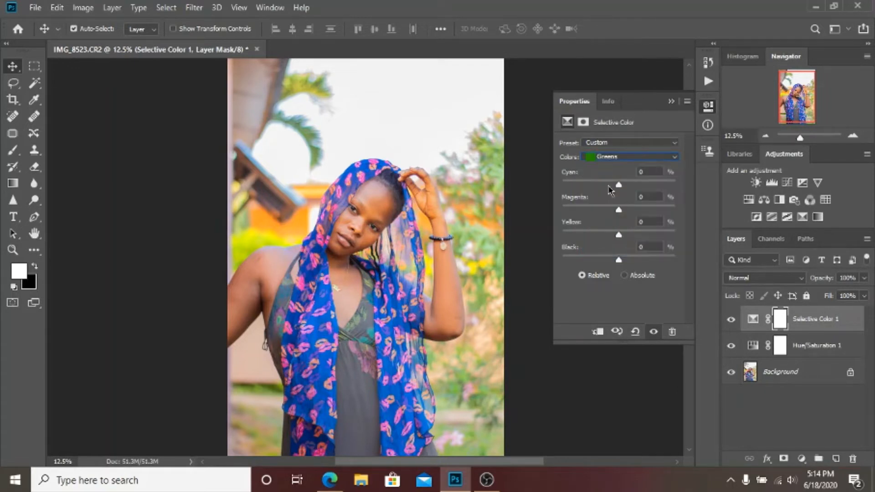
{"action": "key", "text": "ctrl+minus"}
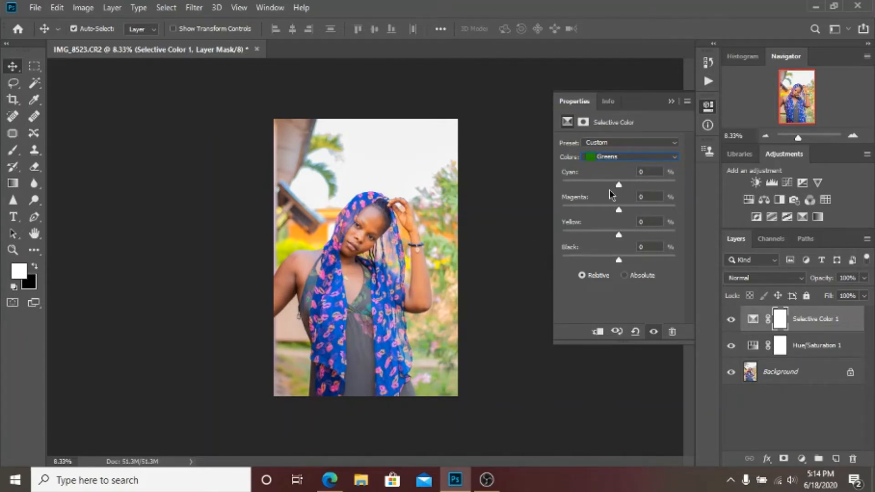
{"action": "left_click_drag", "start_coordinate": [619, 186], "coordinate": [640, 186]}
{"action": "left_click_drag", "start_coordinate": [542, 154], "coordinate": [647, 214]}
{"action": "left_click_drag", "start_coordinate": [646, 184], "coordinate": [561, 195]}
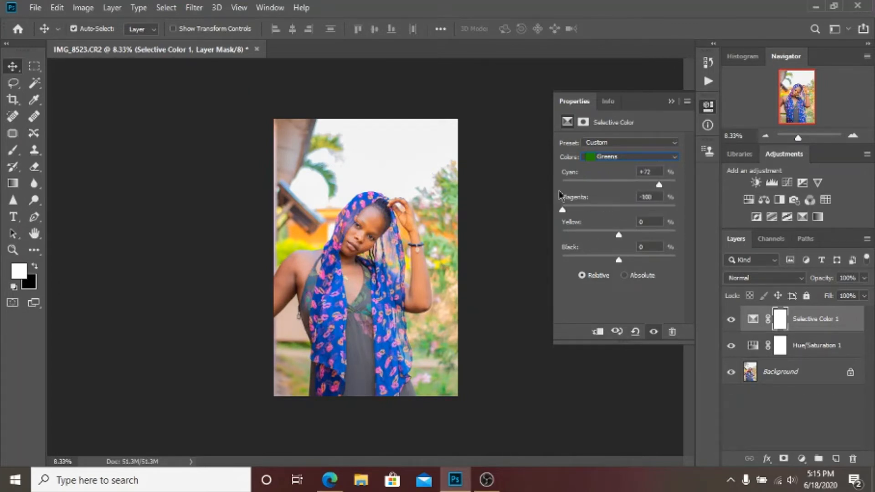
Set the Greens of the Selective Color layer to magenta -48 and black +69.
{"action": "left_click_drag", "start_coordinate": [621, 214], "coordinate": [577, 219]}
{"action": "key", "text": "ctrl+plus"}
{"action": "key", "text": "ctrl+plus"}
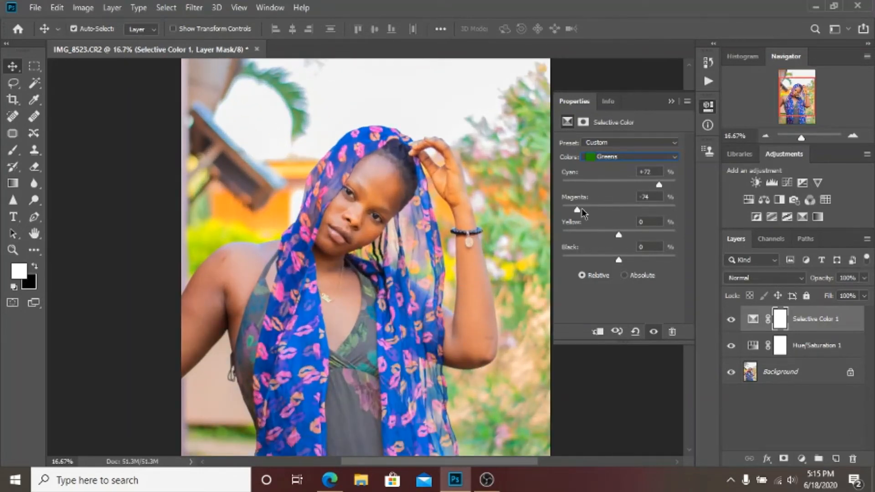
{"action": "left_click_drag", "start_coordinate": [577, 211], "coordinate": [672, 210]}
{"action": "left_click_drag", "start_coordinate": [582, 205], "coordinate": [592, 207]}
{"action": "key", "text": "ctrl+minus"}
{"action": "key", "text": "ctrl+minus"}
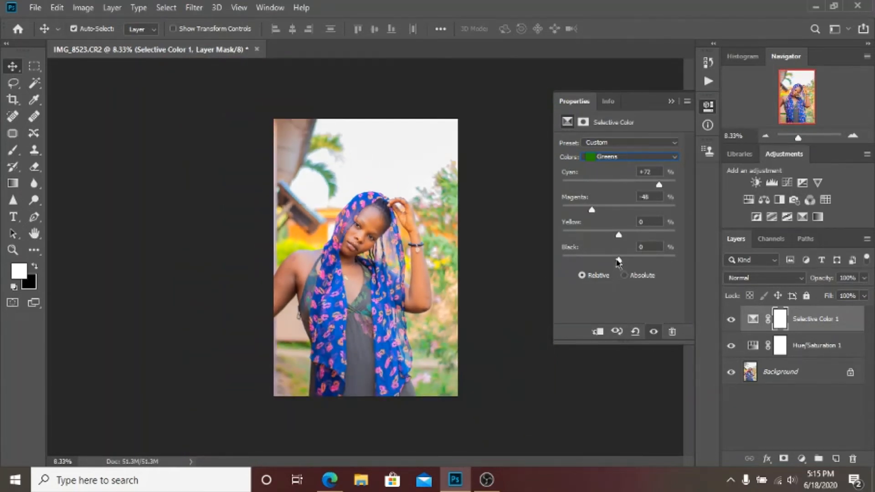
{"action": "left_click_drag", "start_coordinate": [619, 261], "coordinate": [660, 283]}
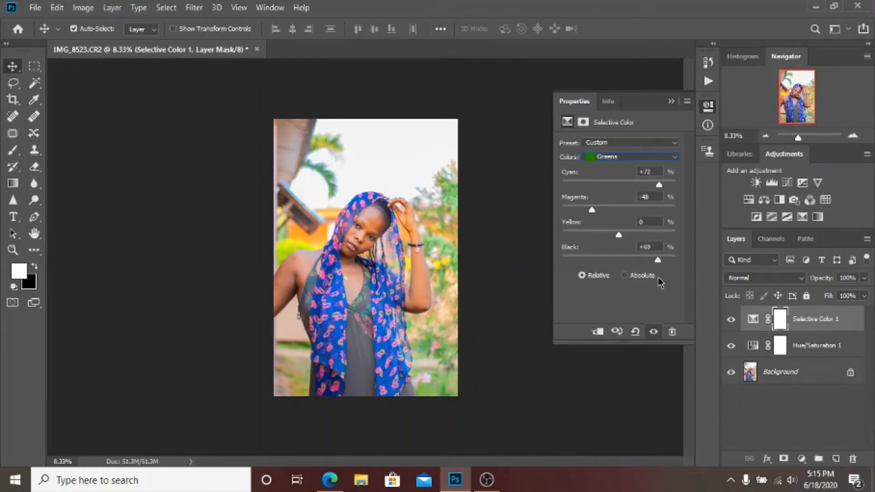
Return to the Reds of the Selective Color layer and bring their negative cyan value closer to zero.
{"action": "left_click", "coordinate": [624, 159]}
{"action": "left_click", "coordinate": [613, 176]}
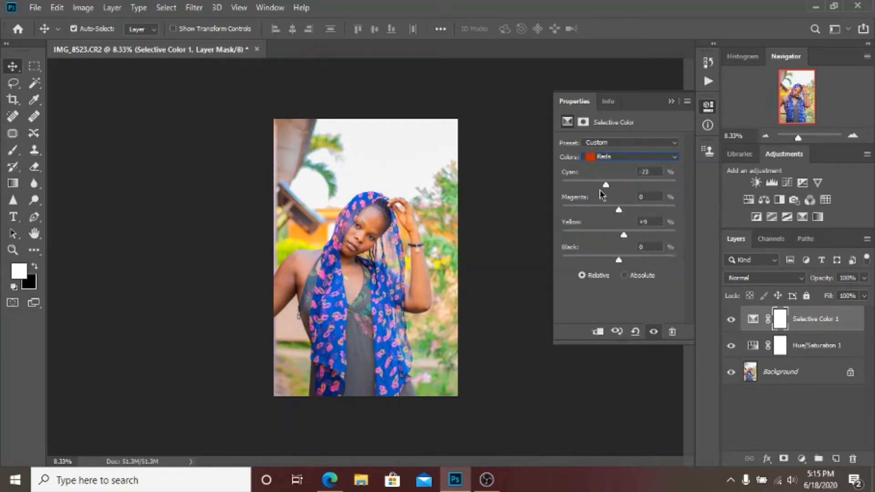
{"action": "left_click_drag", "start_coordinate": [606, 187], "coordinate": [613, 190]}
{"action": "left_click_drag", "start_coordinate": [612, 187], "coordinate": [614, 187]}
Fine-tune the black, yellow and magenta amounts of the Yellows in the Selective Color layer.
{"action": "left_click", "coordinate": [629, 157]}
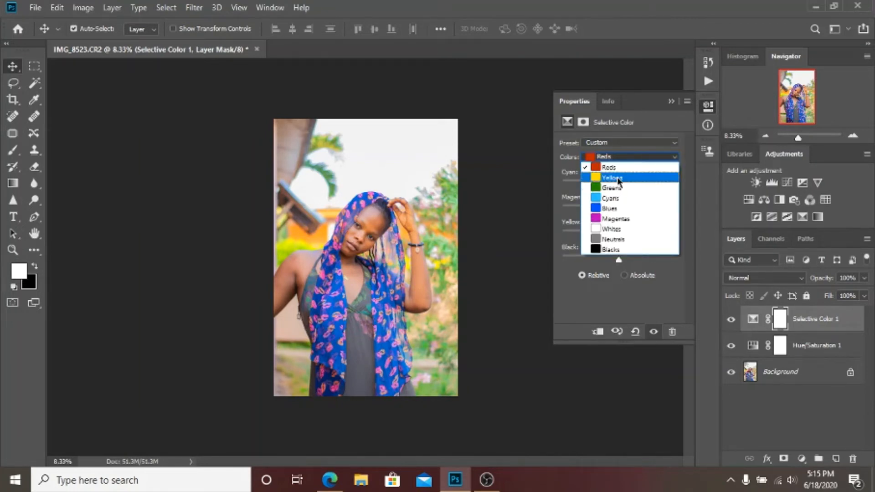
{"action": "left_click", "coordinate": [619, 174]}
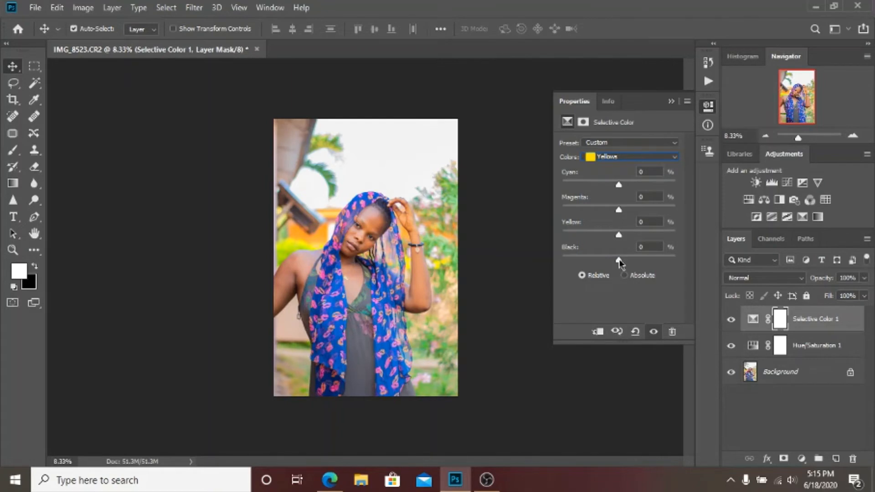
{"action": "mouse_move", "coordinate": [619, 260]}
{"action": "left_mouse_down"}
{"action": "mouse_move", "coordinate": [644, 274]}
{"action": "mouse_move", "coordinate": [598, 259]}
{"action": "mouse_move", "coordinate": [641, 268]}
{"action": "mouse_move", "coordinate": [624, 257]}
{"action": "mouse_move", "coordinate": [632, 259]}
{"action": "mouse_move", "coordinate": [597, 260]}
{"action": "mouse_move", "coordinate": [622, 264]}
{"action": "left_mouse_up"}
{"action": "mouse_move", "coordinate": [618, 234]}
{"action": "left_mouse_down"}
{"action": "mouse_move", "coordinate": [602, 235]}
{"action": "mouse_move", "coordinate": [642, 236]}
{"action": "mouse_move", "coordinate": [611, 232]}
{"action": "mouse_move", "coordinate": [619, 235]}
{"action": "left_mouse_up"}
{"action": "mouse_move", "coordinate": [618, 209]}
{"action": "left_mouse_down"}
{"action": "mouse_move", "coordinate": [592, 211]}
{"action": "mouse_move", "coordinate": [636, 210]}
{"action": "mouse_move", "coordinate": [603, 221]}
{"action": "mouse_move", "coordinate": [633, 220]}
{"action": "mouse_move", "coordinate": [604, 219]}
{"action": "mouse_move", "coordinate": [621, 222]}
{"action": "left_mouse_up"}
Set the Whites of the Selective Color layer to cyan +23 and yellow -22, and close its properties.
{"action": "left_click", "coordinate": [634, 157]}
{"action": "left_click", "coordinate": [626, 234]}
{"action": "left_click_drag", "start_coordinate": [619, 185], "coordinate": [697, 203]}
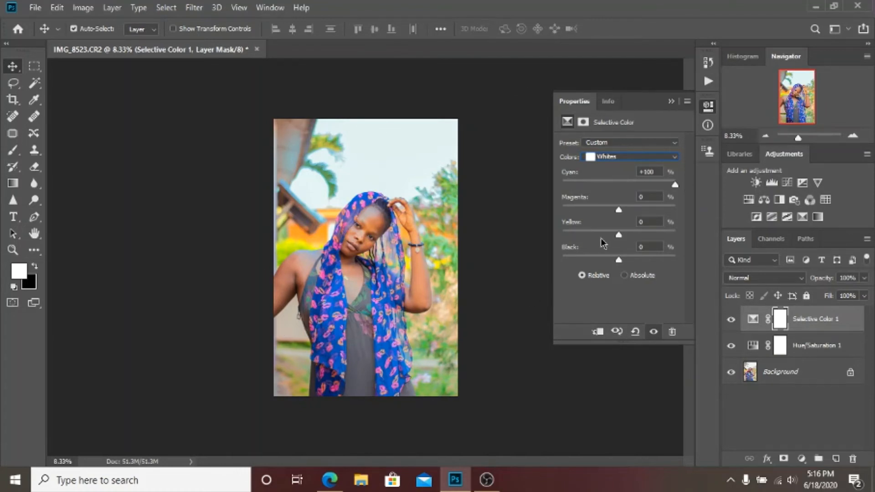
{"action": "mouse_move", "coordinate": [620, 237]}
{"action": "left_mouse_down"}
{"action": "mouse_move", "coordinate": [574, 232]}
{"action": "mouse_move", "coordinate": [606, 235]}
{"action": "left_mouse_up"}
{"action": "left_click_drag", "start_coordinate": [674, 185], "coordinate": [632, 184]}
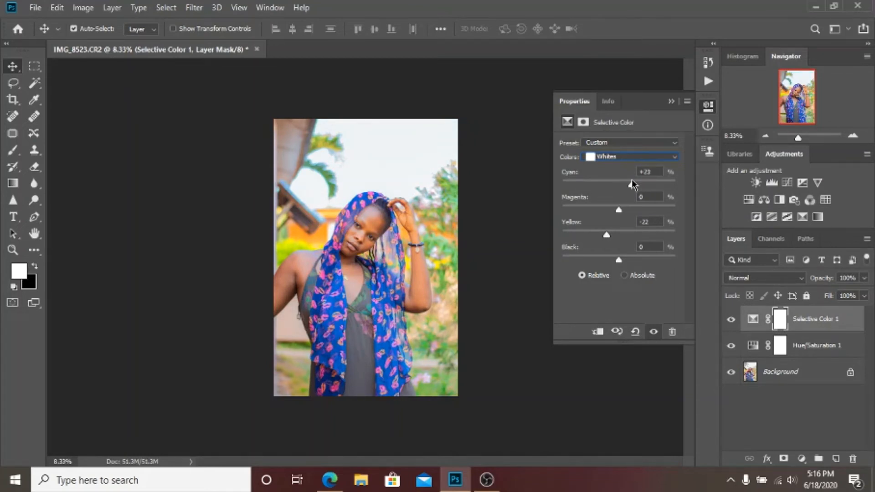
{"action": "left_click", "coordinate": [655, 158]}
{"action": "left_click", "coordinate": [677, 99]}
{"action": "left_click", "coordinate": [672, 102]}
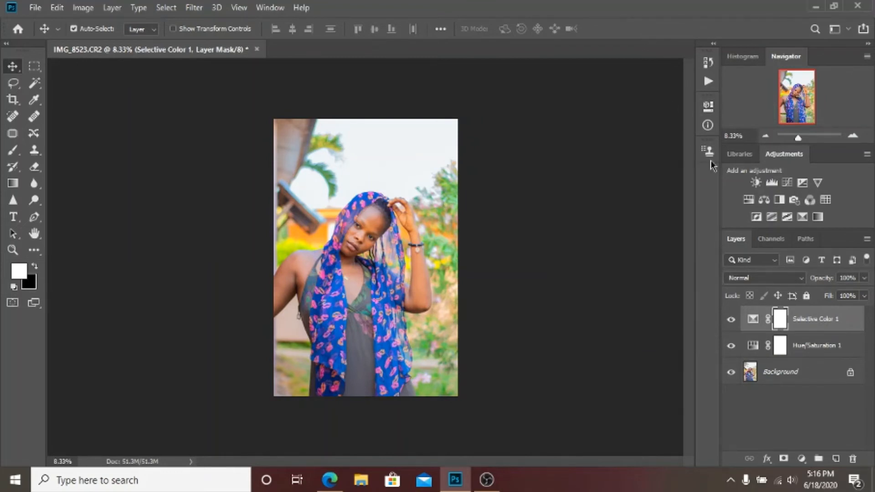
Compare the photo with and without the adjustment layers by toggling every layer except the Background.
{"action": "left_click", "coordinate": [730, 371], "text": "alt"}
{"action": "left_click", "coordinate": [731, 373], "text": "alt"}
{"action": "left_click", "coordinate": [731, 374], "text": "alt"}
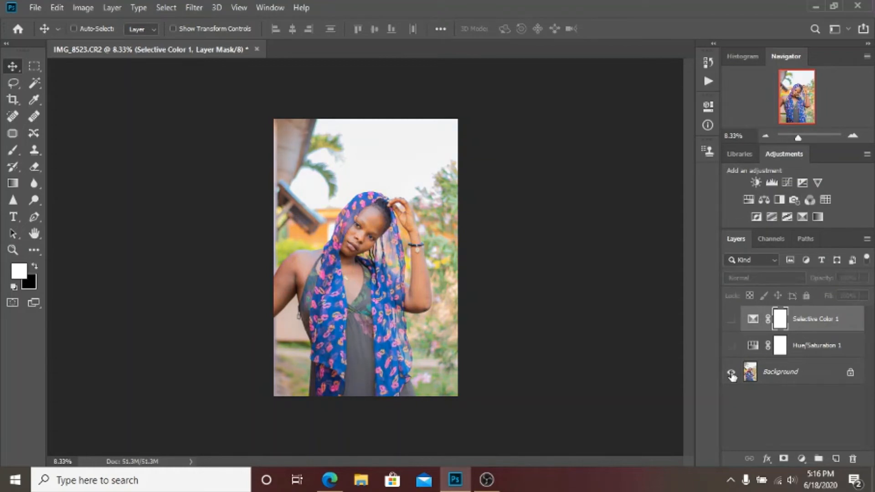
{"action": "left_click", "coordinate": [731, 373], "text": "alt"}
{"action": "left_click", "coordinate": [731, 373], "text": "alt"}
{"action": "left_click", "coordinate": [731, 373], "text": "alt"}
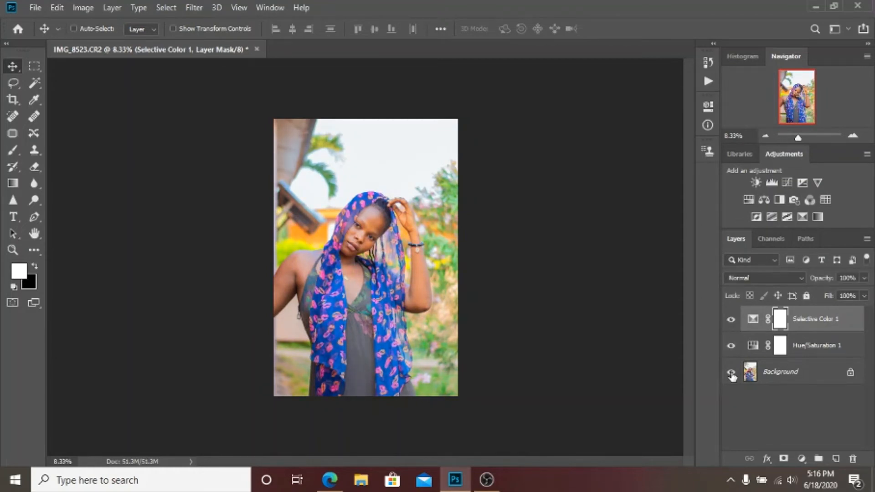
Group the Selective Color and Hue/Saturation adjustment layers together.
{"action": "left_click", "coordinate": [816, 354], "text": "shift"}
{"action": "key", "text": "ctrl+g"}
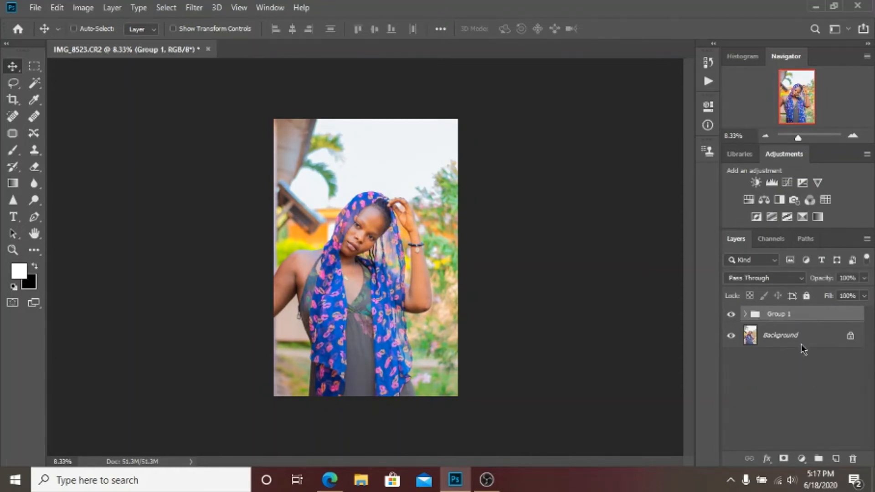
{"action": "key", "text": "ctrl+plus"}
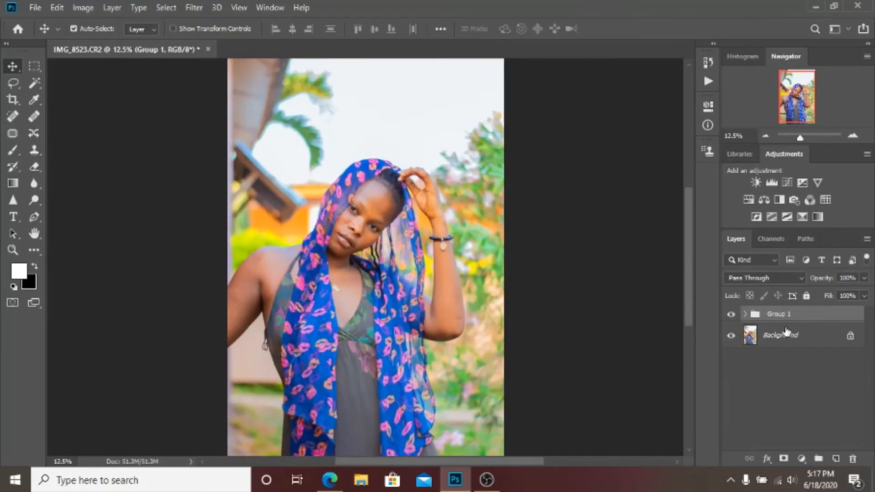
Add a Color Balance adjustment layer above the Selective Color layer inside the group.
{"action": "left_click", "coordinate": [746, 313]}
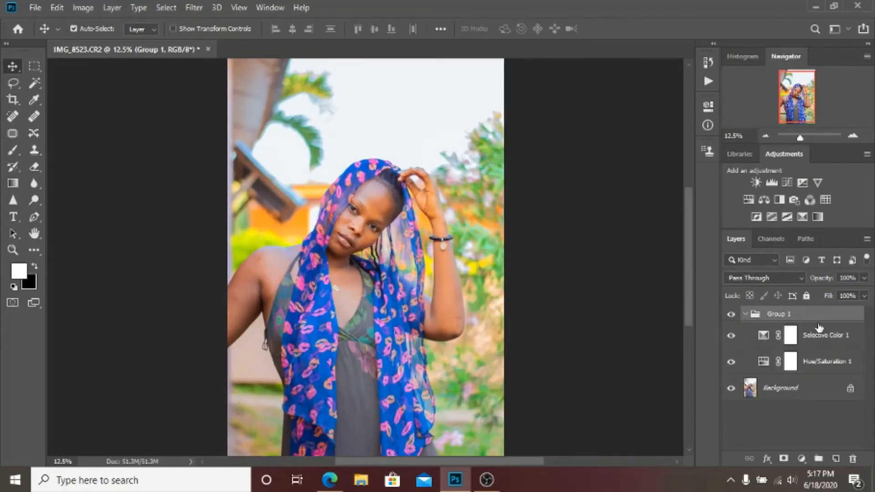
{"action": "left_click", "coordinate": [819, 332]}
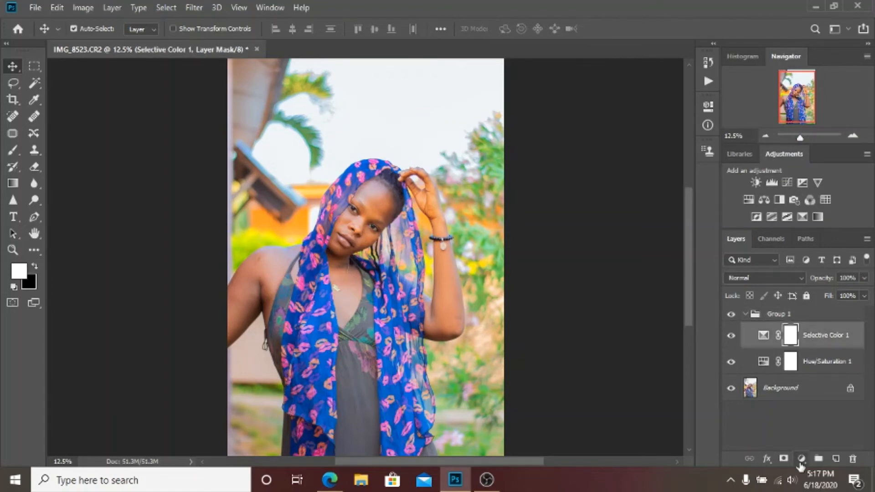
{"action": "left_click", "coordinate": [801, 459]}
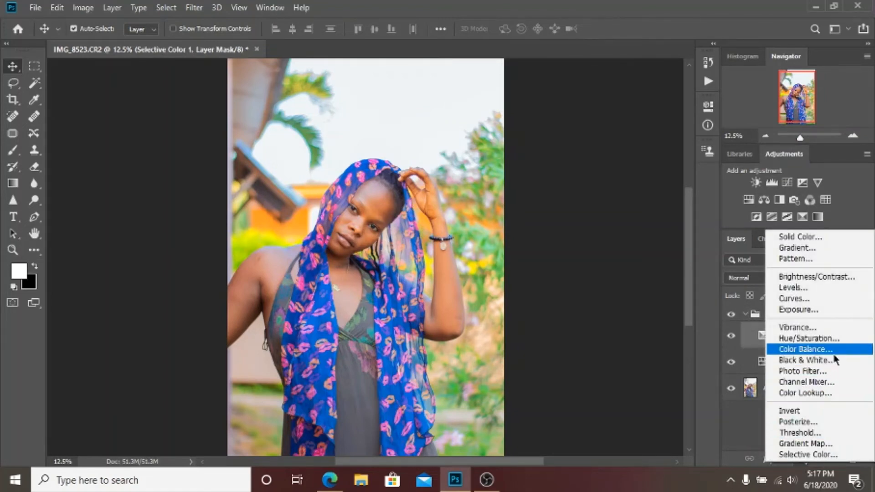
{"action": "left_click", "coordinate": [820, 349]}
Set the Color Balance Shadows to +7 towards red and fine-tune their yellow-blue balance.
{"action": "left_click", "coordinate": [604, 145]}
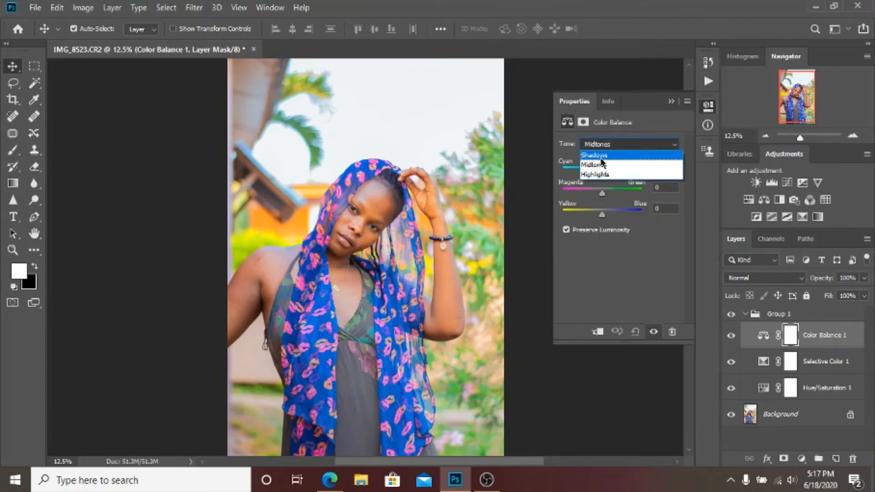
{"action": "left_click", "coordinate": [601, 157]}
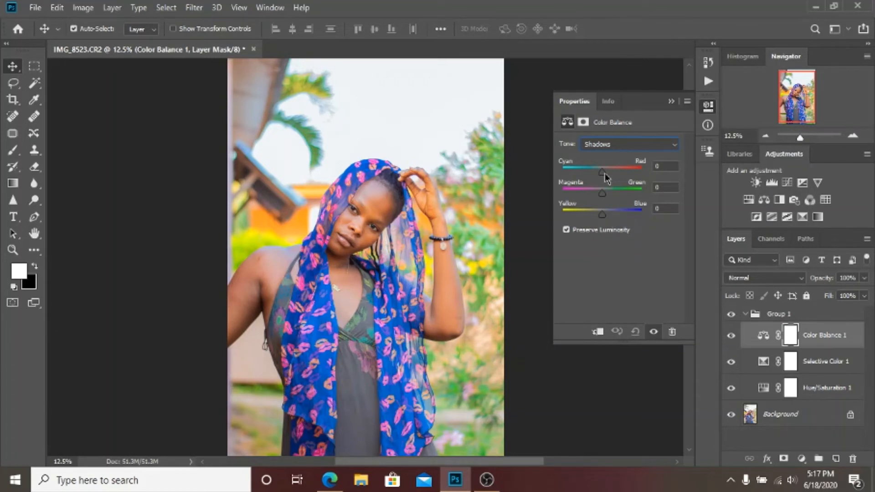
{"action": "mouse_move", "coordinate": [601, 175]}
{"action": "left_mouse_down"}
{"action": "mouse_move", "coordinate": [614, 179]}
{"action": "mouse_move", "coordinate": [606, 178]}
{"action": "left_mouse_up"}
{"action": "left_click", "coordinate": [674, 166]}
{"action": "left_click_drag", "start_coordinate": [611, 214], "coordinate": [602, 217]}
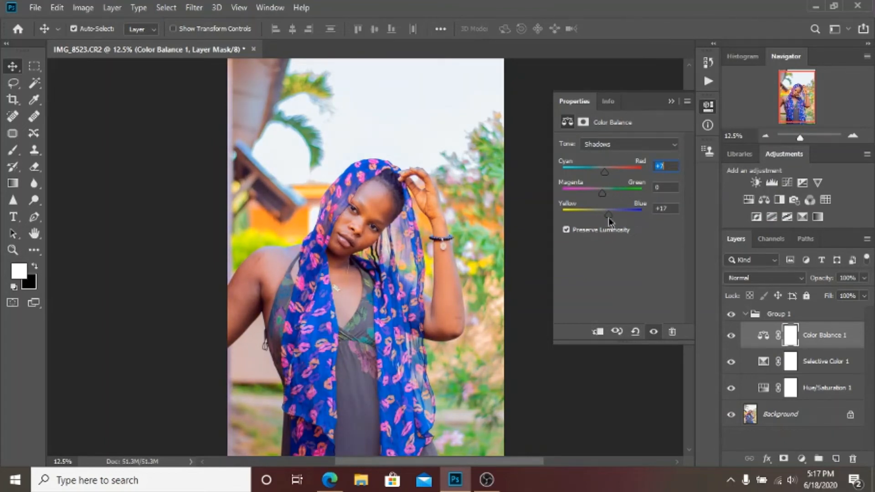
{"action": "left_click", "coordinate": [668, 208]}
{"action": "key", "text": "Down"}
{"action": "key", "text": "Down"}
{"action": "key", "text": "Down"}
{"action": "key", "text": "Down"}
{"action": "key", "text": "Down"}
{"action": "key", "text": "Down"}
{"action": "key", "text": "Down"}
{"action": "key", "text": "Down"}
Set the Color Balance Highlights to -6 towards cyan and shift them slightly towards yellow.
{"action": "left_click", "coordinate": [627, 146]}
{"action": "left_click", "coordinate": [614, 174]}
{"action": "left_click_drag", "start_coordinate": [604, 174], "coordinate": [601, 178]}
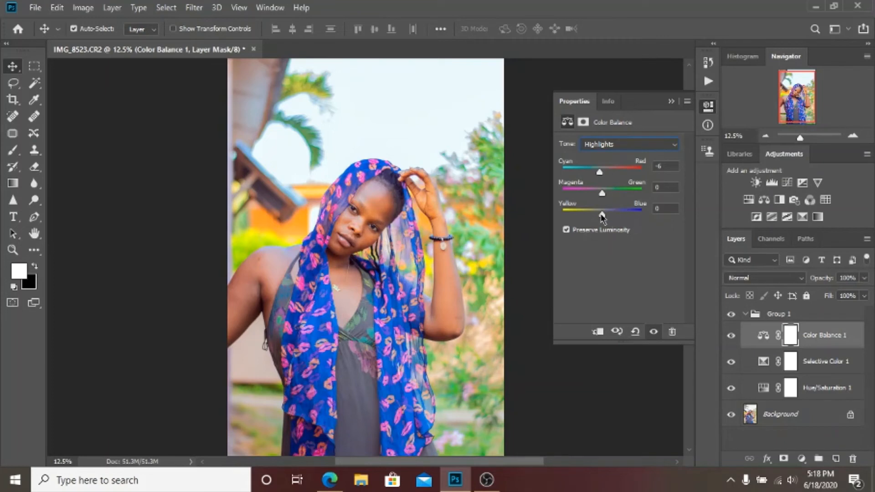
{"action": "left_click_drag", "start_coordinate": [602, 217], "coordinate": [596, 220]}
Shift the Color Balance Midtones slightly towards yellow and cyan, and close the layer's properties.
{"action": "left_click", "coordinate": [654, 143]}
{"action": "left_click", "coordinate": [630, 165]}
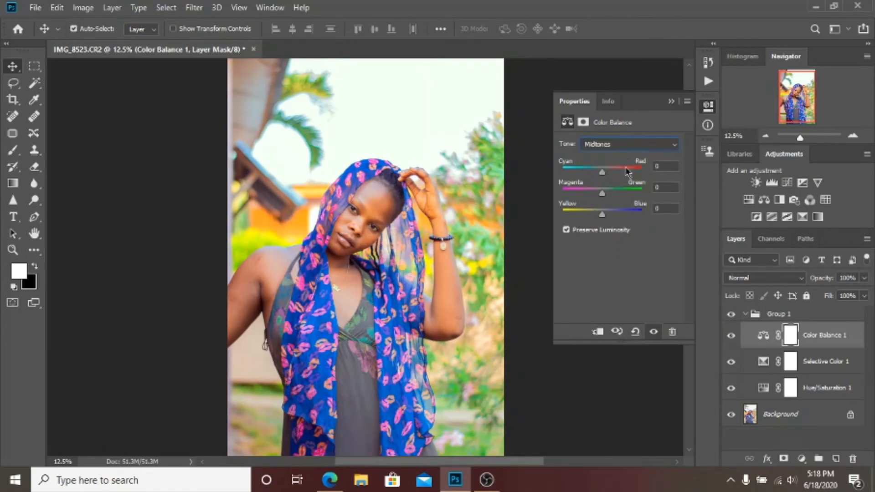
{"action": "left_click_drag", "start_coordinate": [606, 218], "coordinate": [596, 216]}
{"action": "left_click_drag", "start_coordinate": [603, 176], "coordinate": [601, 174]}
{"action": "left_click", "coordinate": [671, 102]}
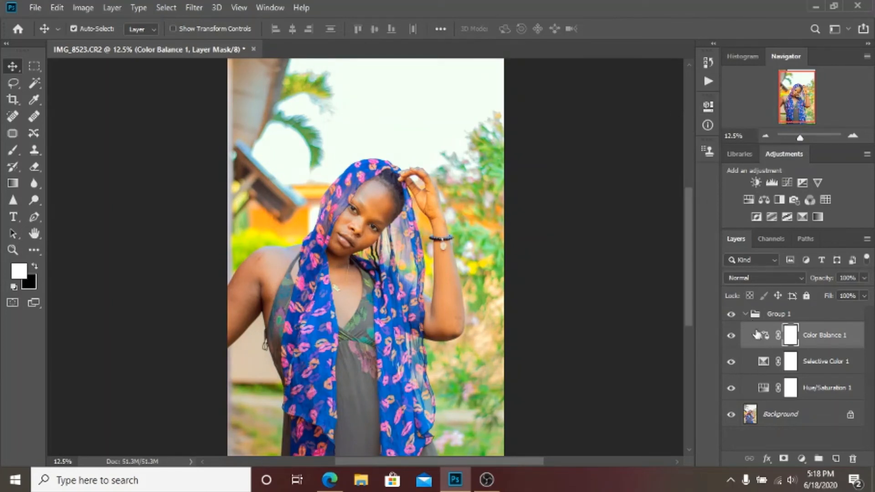
Collapse the adjustment group and toggle its visibility to compare the photo before and after.
{"action": "left_click", "coordinate": [745, 314]}
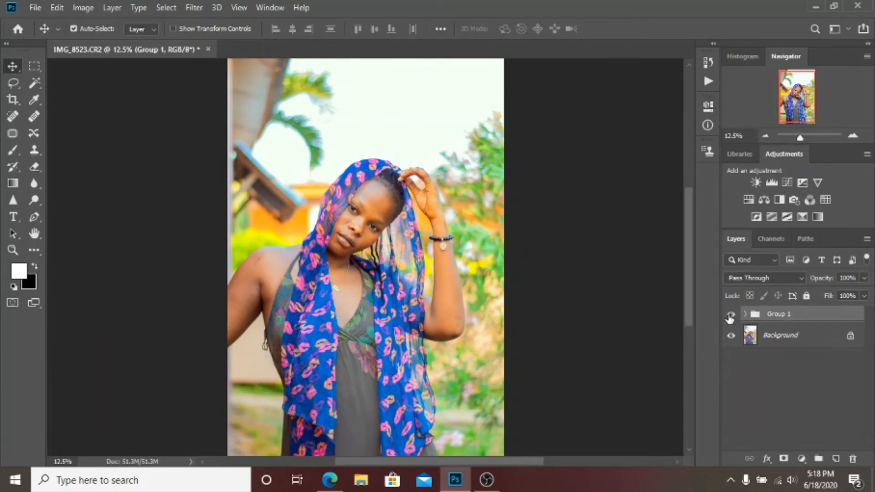
{"action": "key", "text": "ctrl+minus"}
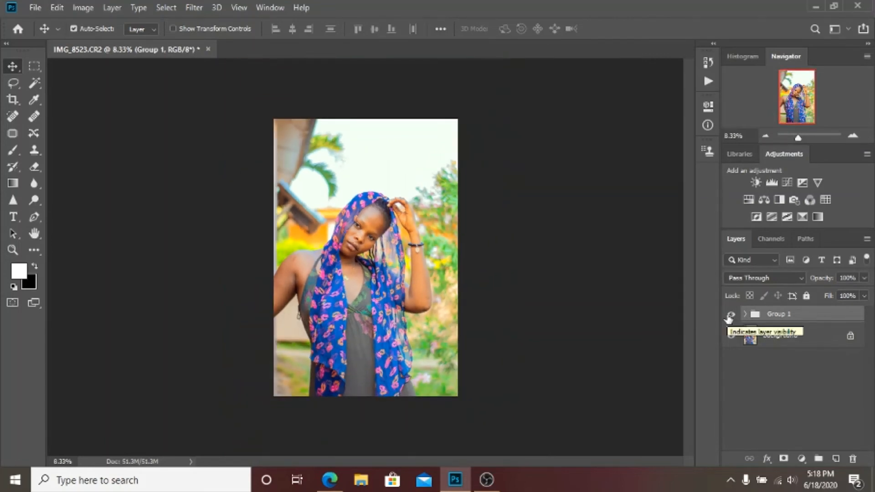
{"action": "left_click", "coordinate": [730, 315]}
{"action": "left_click", "coordinate": [730, 315]}
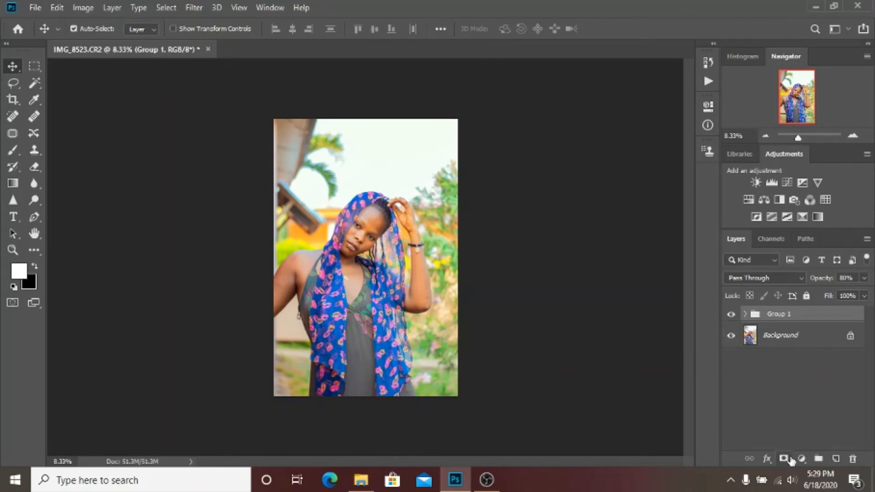
Add a Curves adjustment layer above the group and raise its RGB black point input to 14.
{"action": "left_click", "coordinate": [801, 459]}
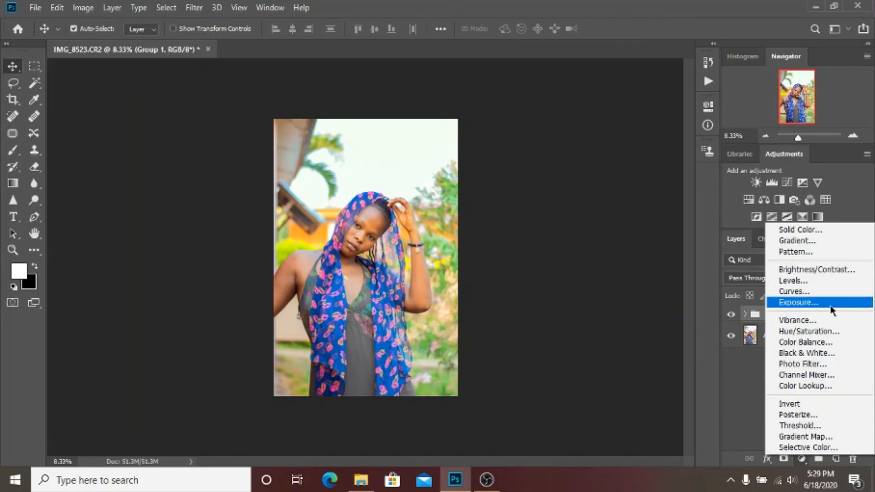
{"action": "left_click", "coordinate": [826, 293]}
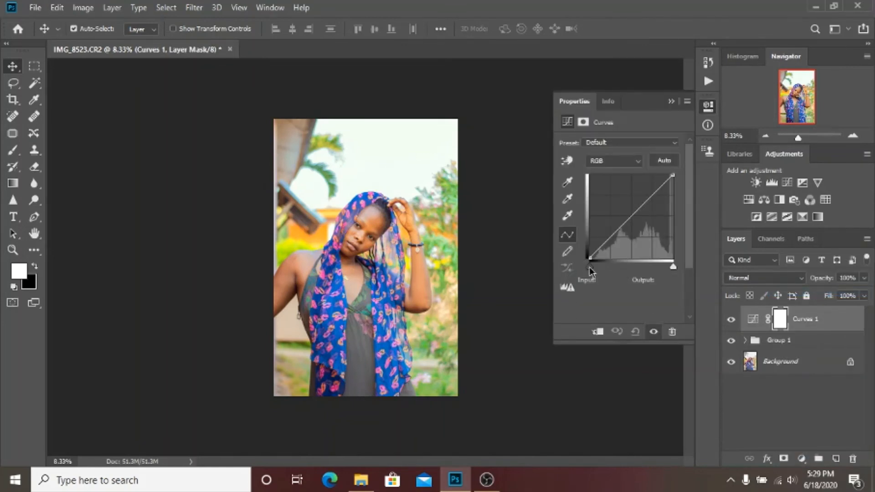
{"action": "left_click_drag", "start_coordinate": [588, 267], "coordinate": [595, 274]}
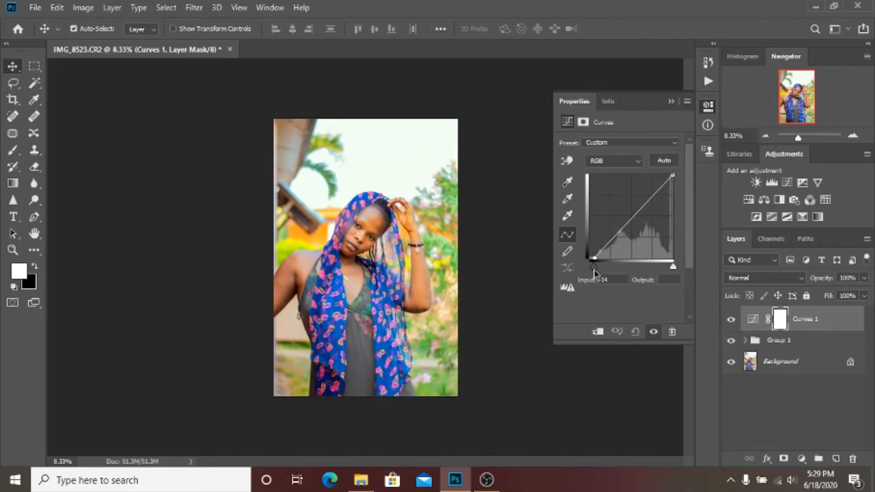
Set the Curves layer's RGB black point input to 20 and close its properties.
{"action": "mouse_move", "coordinate": [593, 270]}
{"action": "left_mouse_down"}
{"action": "mouse_move", "coordinate": [584, 264]}
{"action": "mouse_move", "coordinate": [615, 273]}
{"action": "mouse_move", "coordinate": [576, 265]}
{"action": "mouse_move", "coordinate": [598, 275]}
{"action": "left_mouse_up"}
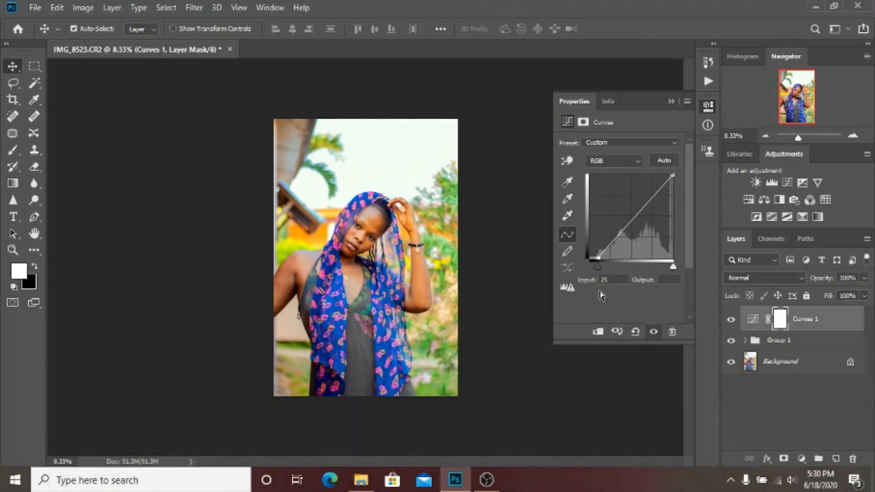
{"action": "left_click", "coordinate": [619, 278]}
{"action": "type", "text": "20"}
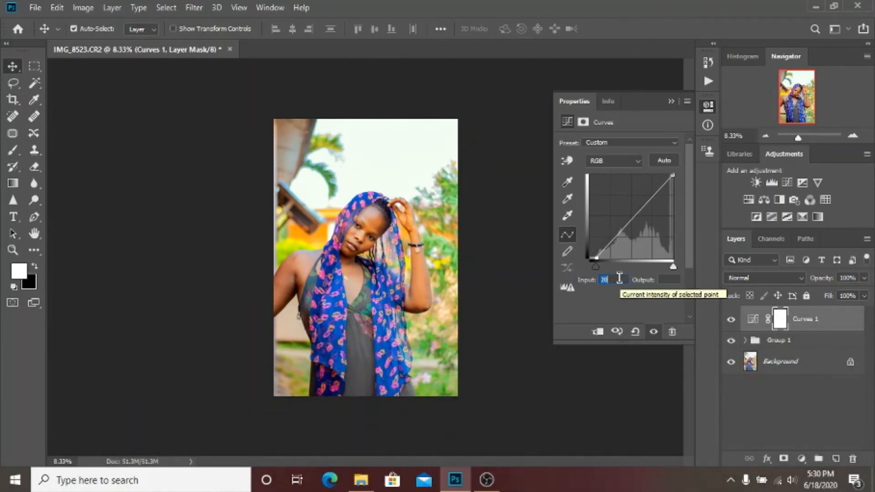
{"action": "left_click", "coordinate": [670, 103]}
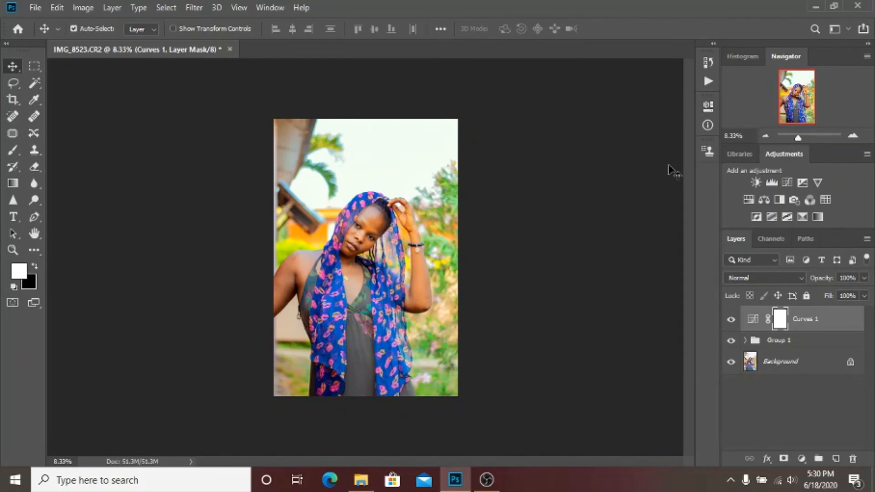
Toggle the Curves 1 layer's visibility repeatedly to compare the photo with and without the contrast adjustment.
{"action": "left_click", "coordinate": [729, 320]}
{"action": "left_click", "coordinate": [729, 321]}
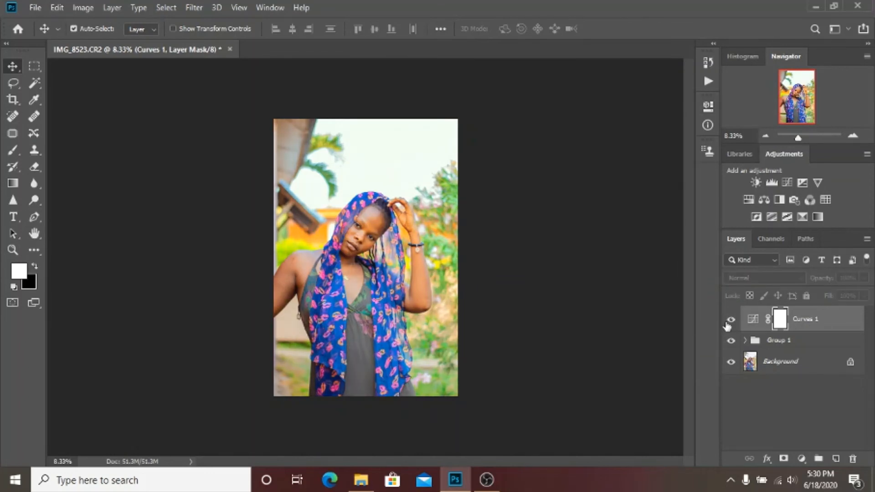
{"action": "key", "text": "ctrl+plus"}
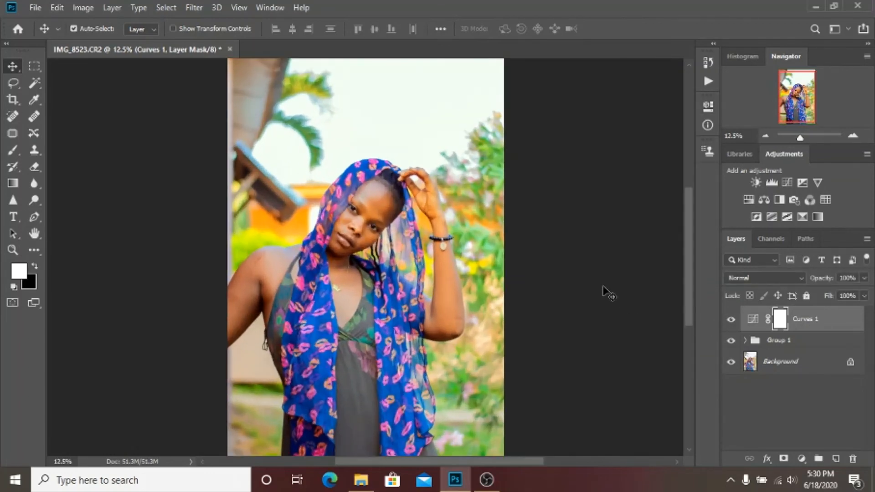
{"action": "left_click", "coordinate": [730, 320]}
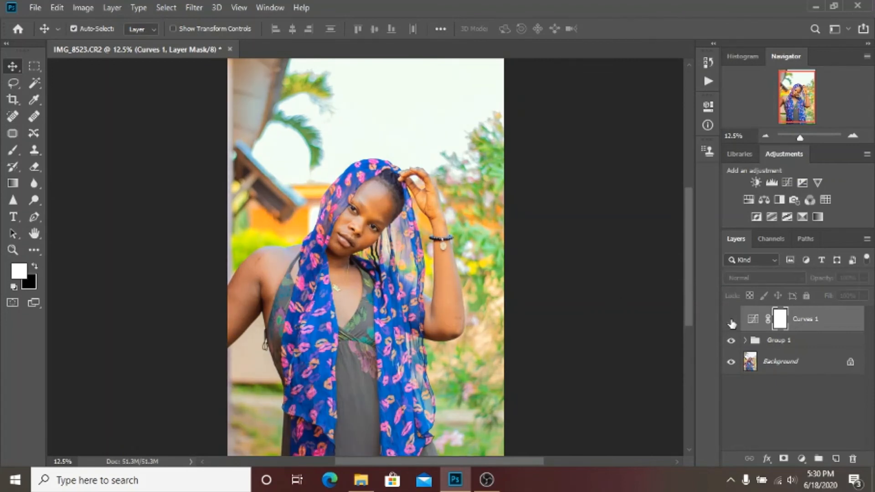
{"action": "left_click", "coordinate": [730, 320]}
{"action": "left_click", "coordinate": [730, 321]}
{"action": "left_click", "coordinate": [730, 320]}
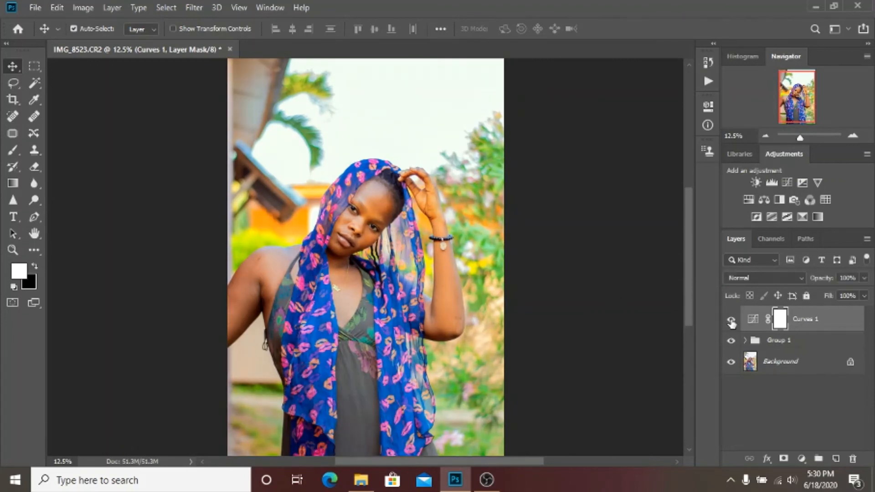
{"action": "left_click", "coordinate": [730, 321]}
{"action": "left_click", "coordinate": [731, 321]}
{"action": "left_click", "coordinate": [731, 321]}
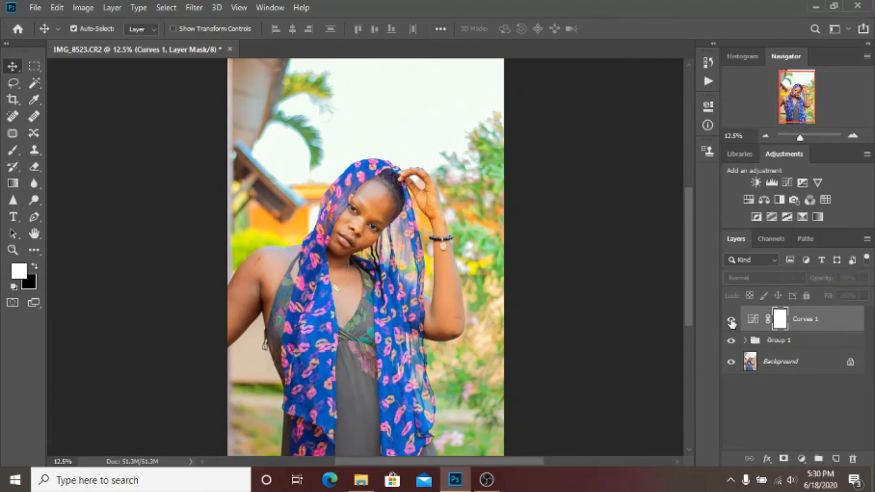
{"action": "left_click", "coordinate": [731, 321]}
Toggle Group 1's visibility to compare the photo with and without the grouped colour adjustments.
{"action": "left_click", "coordinate": [731, 342]}
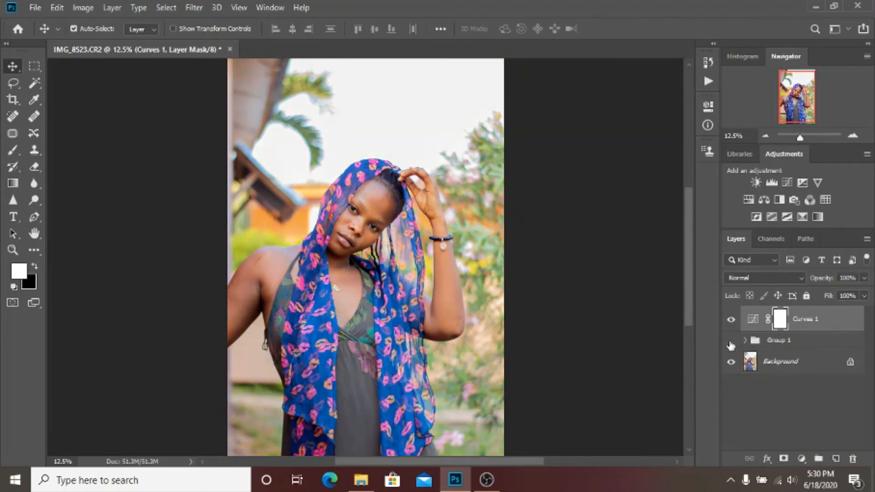
{"action": "left_click", "coordinate": [731, 342]}
{"action": "left_click", "coordinate": [730, 341]}
{"action": "left_click", "coordinate": [730, 341]}
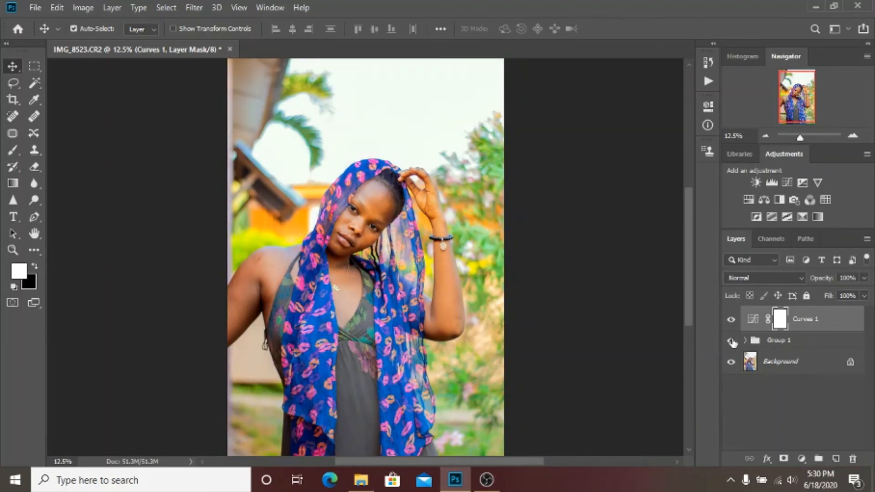
Reduce the opacity of Group 1 to 60%.
{"action": "left_click", "coordinate": [828, 347]}
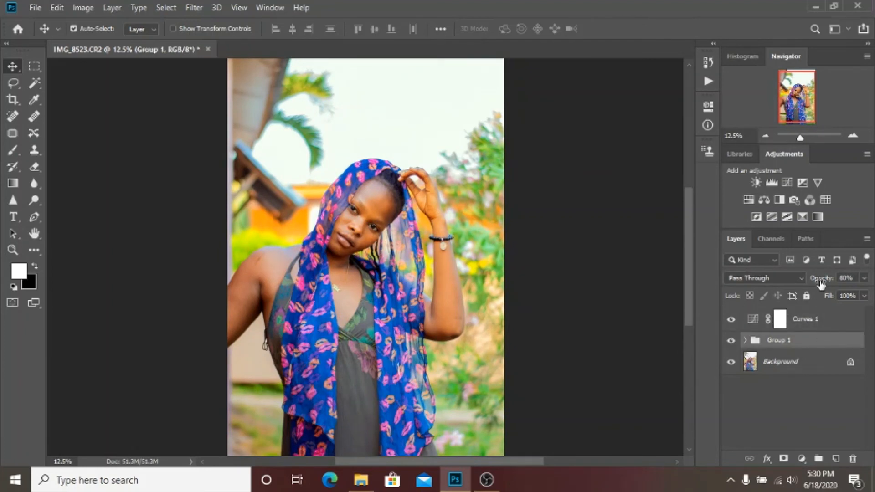
{"action": "left_click", "coordinate": [847, 278]}
{"action": "key", "text": "Down"}
{"action": "key", "text": "Return"}
{"action": "key", "text": "ctrl+minus"}
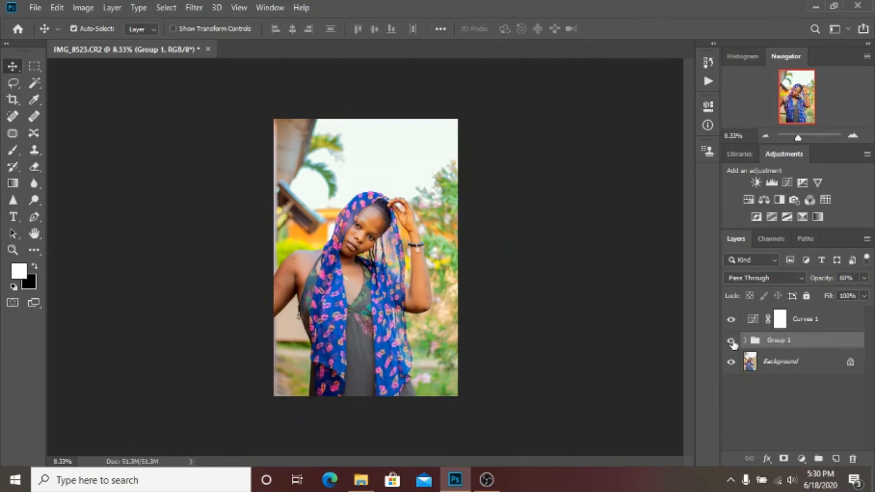
Compare the Background layer on its own with the fully edited photo, ending with all layers shown.
{"action": "left_click", "coordinate": [730, 362], "text": "alt"}
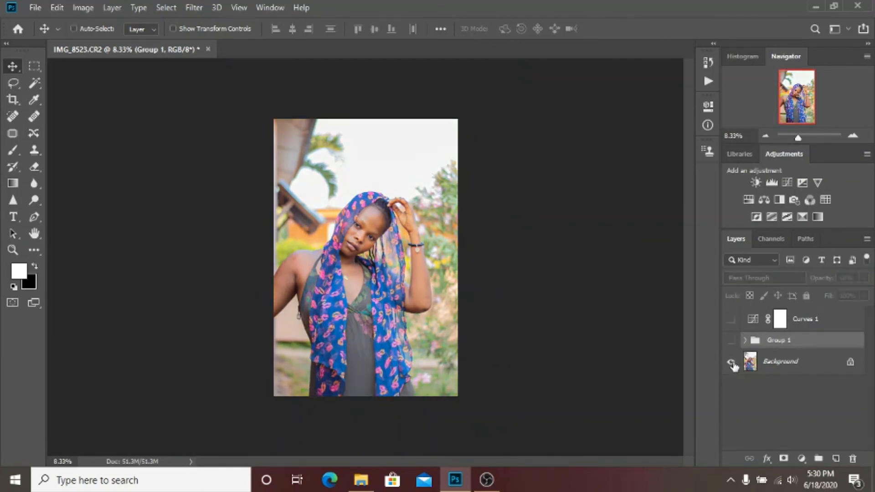
{"action": "left_click", "coordinate": [730, 361], "text": "alt"}
{"action": "left_click", "coordinate": [730, 361], "text": "alt"}
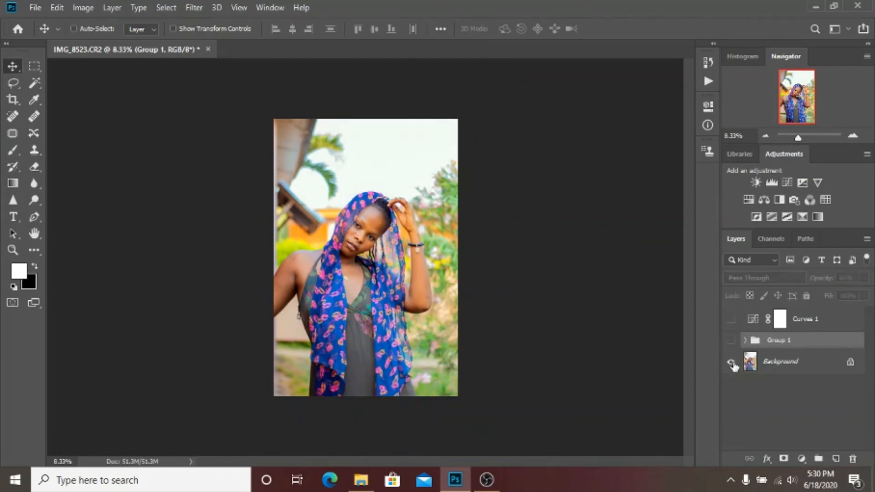
{"action": "left_click", "coordinate": [730, 361], "text": "alt"}
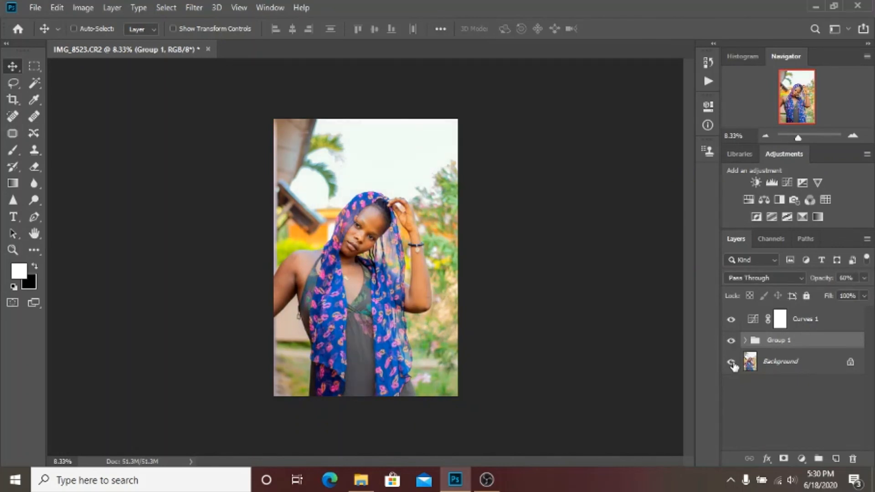